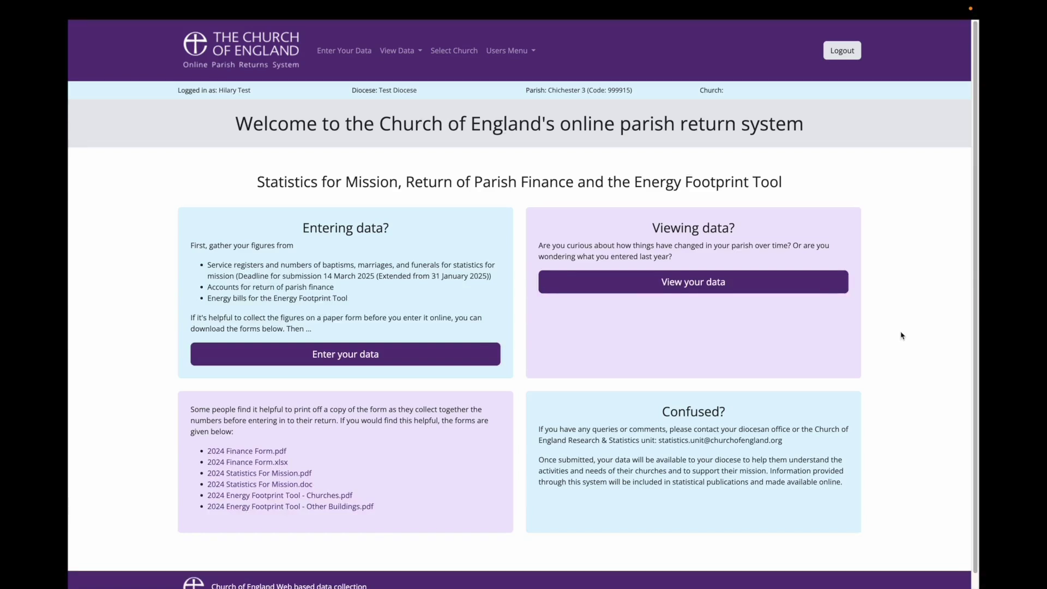
Go to data entry and open the Chichester 7 church's returns overview
click(396, 358)
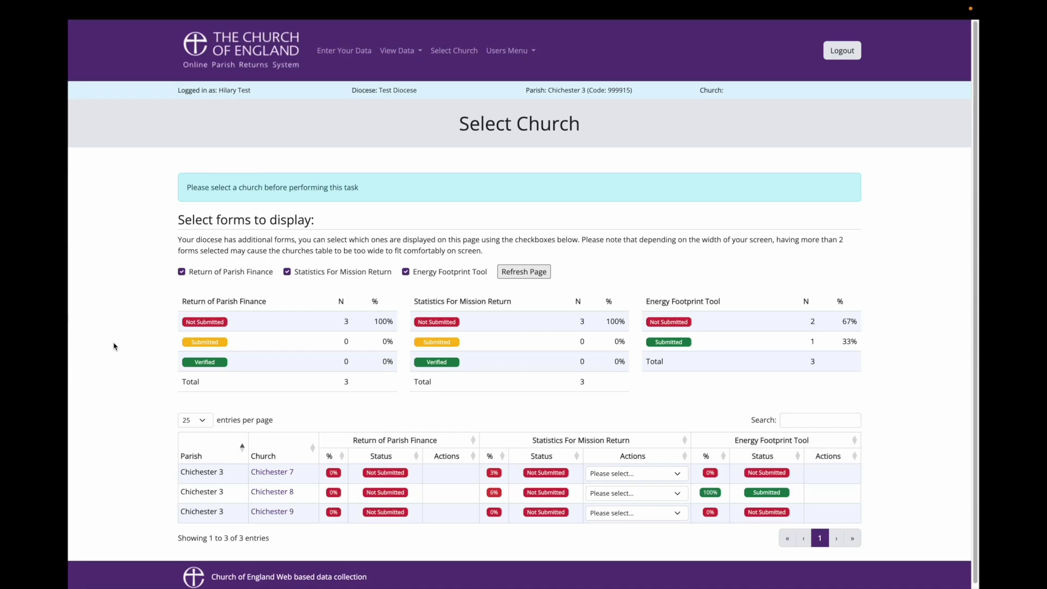
click(272, 472)
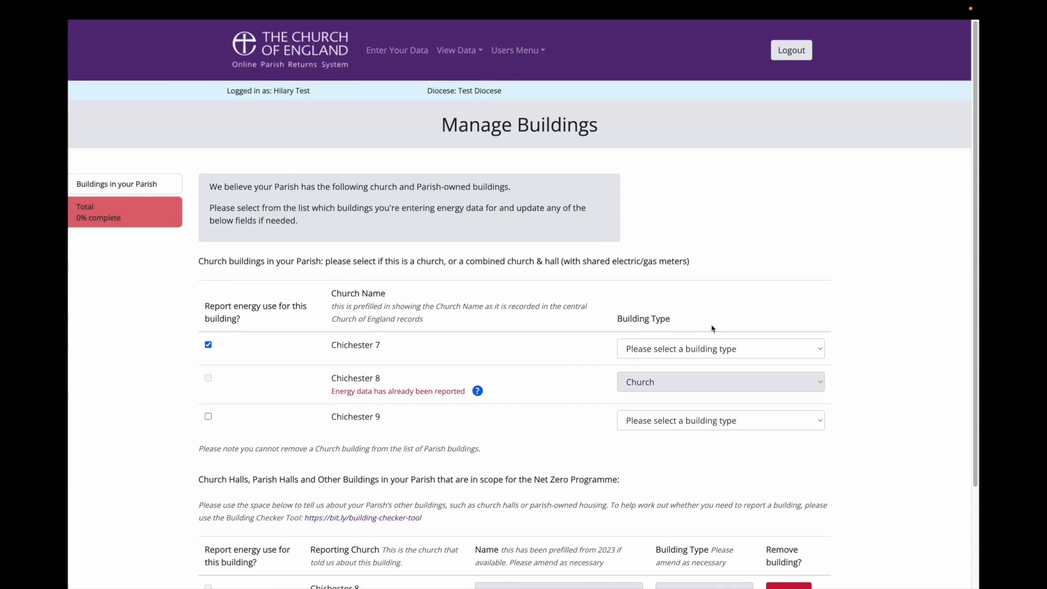
Choose Church as Chichester 7's building type
click(689, 350)
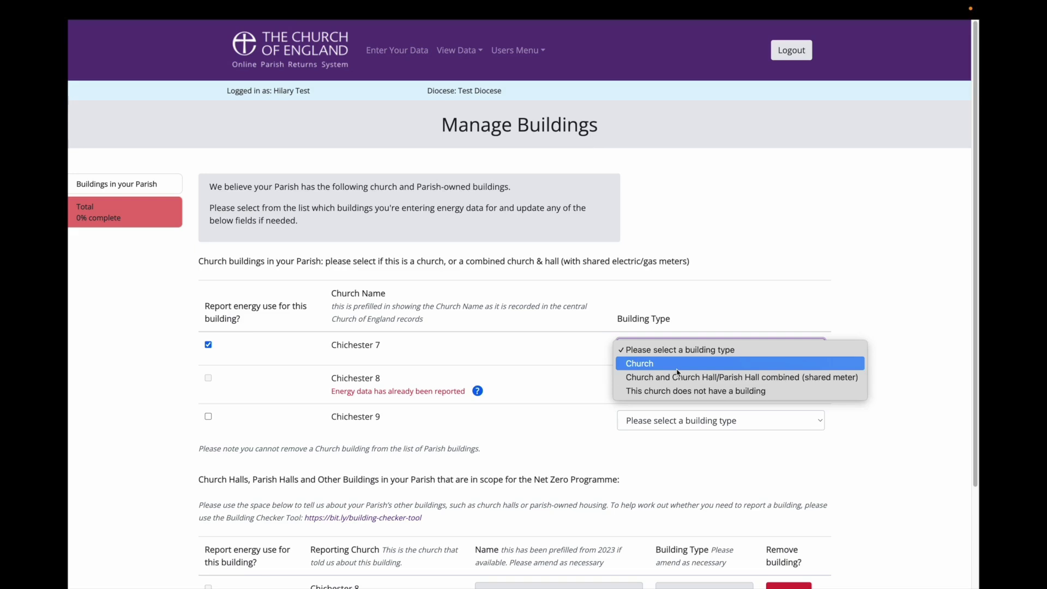
click(678, 364)
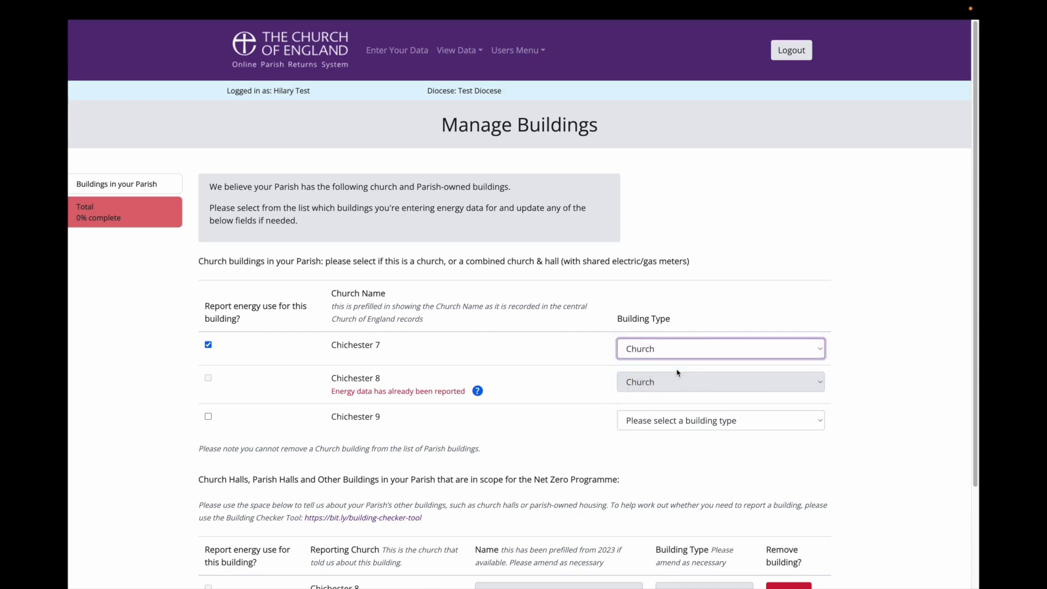
Scroll to the bottom of the buildings page and start adding a building
scroll(678, 373, down, 3)
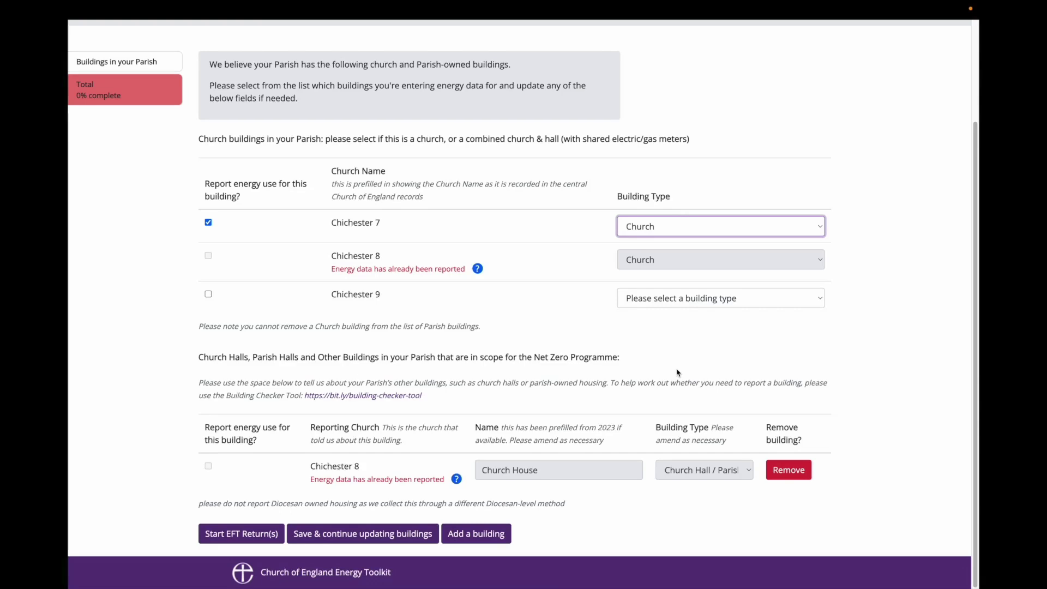
click(476, 535)
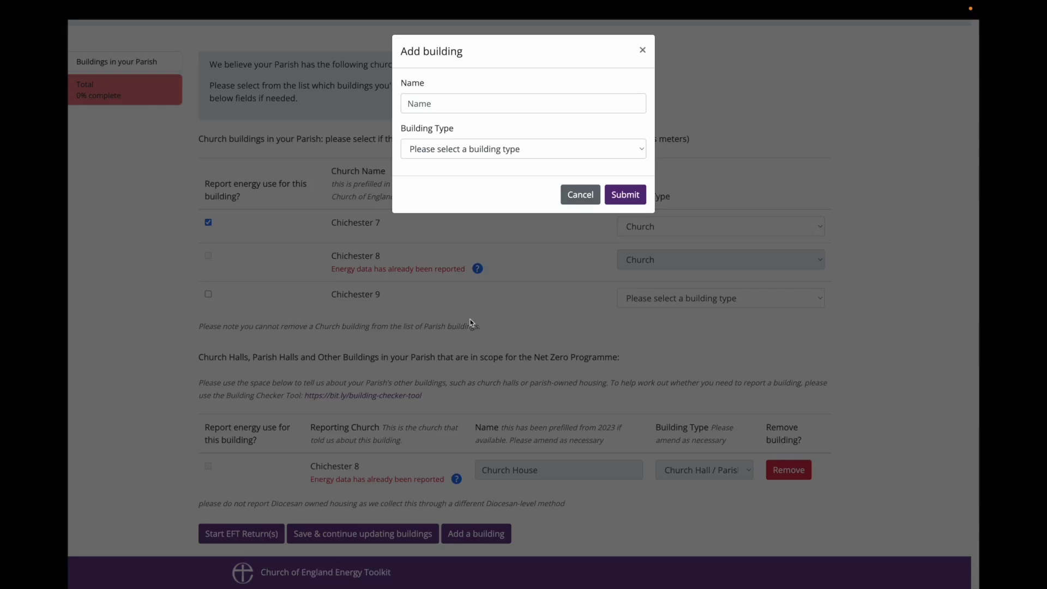
Add Curate's house as a Parish-owned Housing building
click(491, 104)
text(Cu)
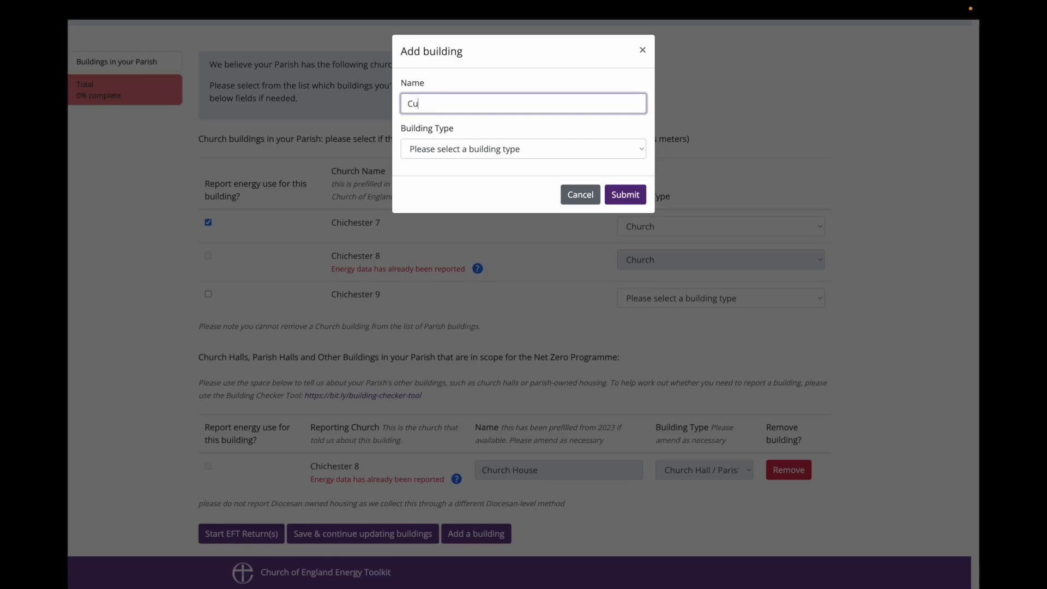
text(rate's house)
click(434, 149)
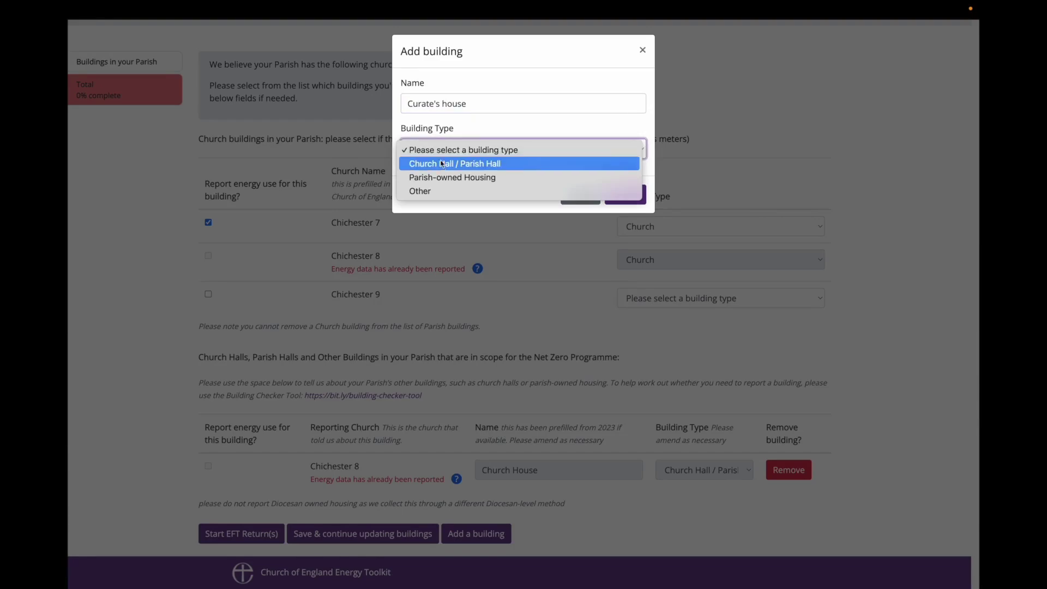
click(444, 177)
click(624, 194)
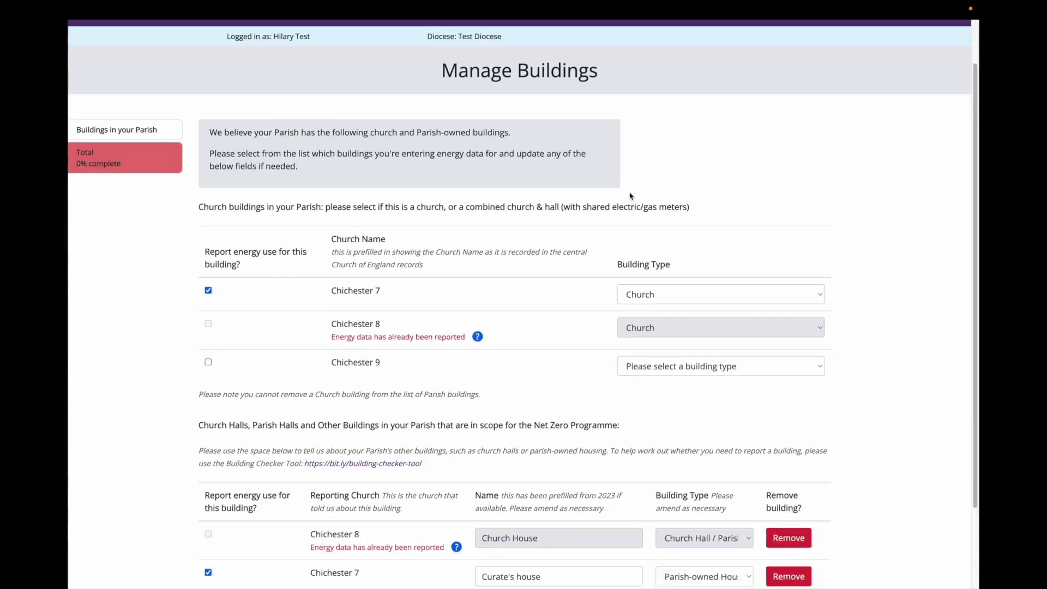
Add Church House as a Church Hall / Parish Hall building
scroll(631, 195, down, 2)
click(478, 533)
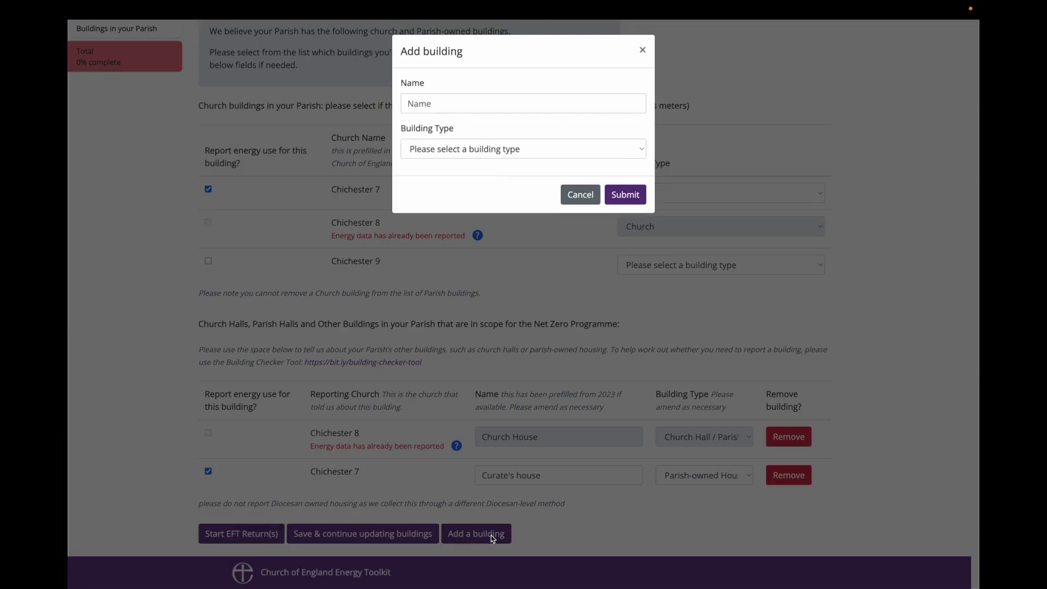
click(474, 153)
click(474, 163)
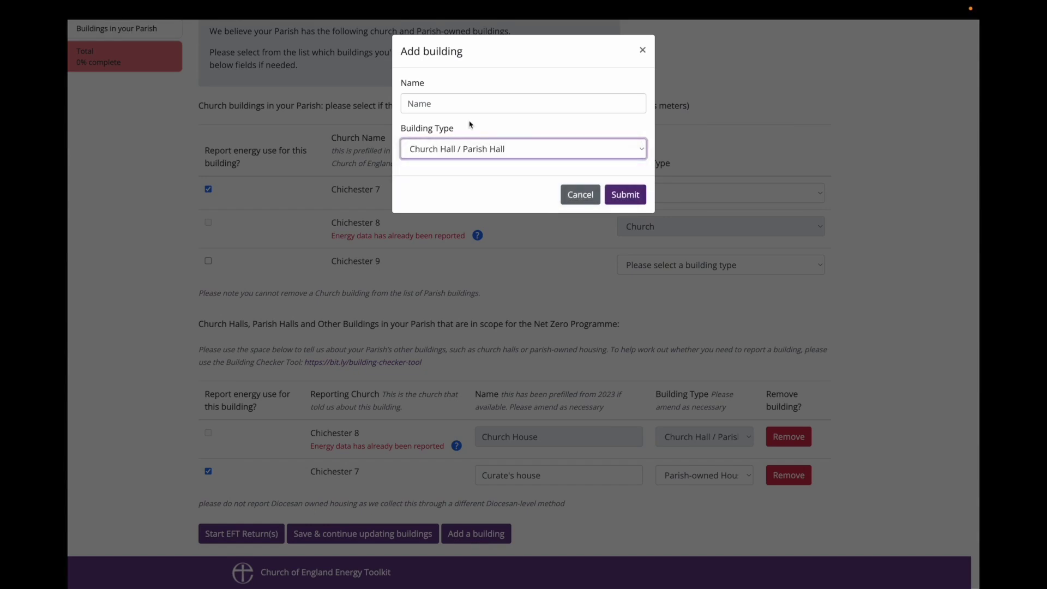
click(464, 104)
text(Church)
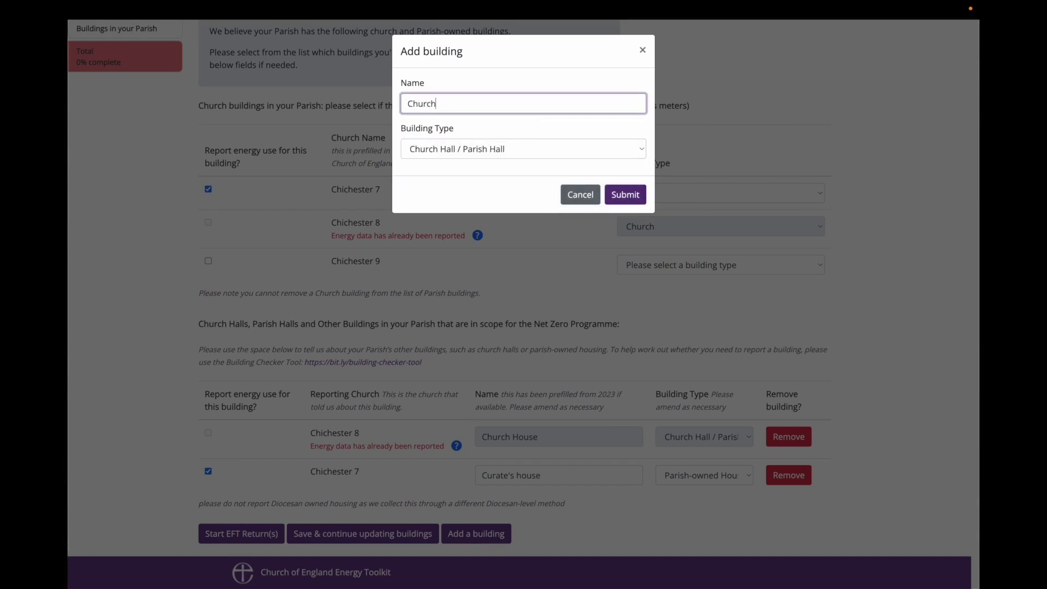
text( House)
click(630, 199)
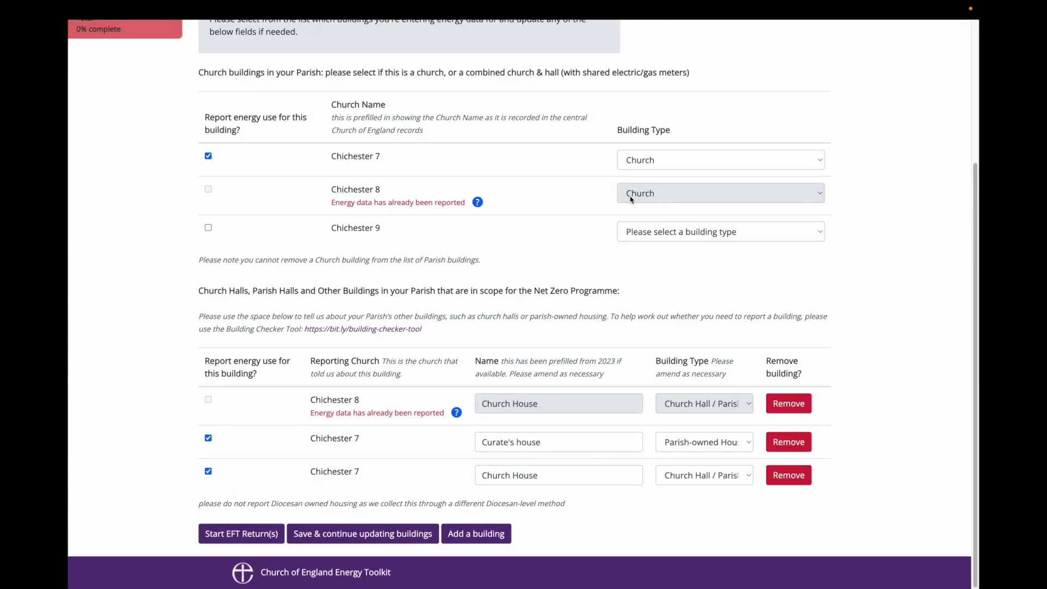
Add Chichester 8 Church Hall as a Church Hall / Parish Hall building
click(469, 533)
click(466, 108)
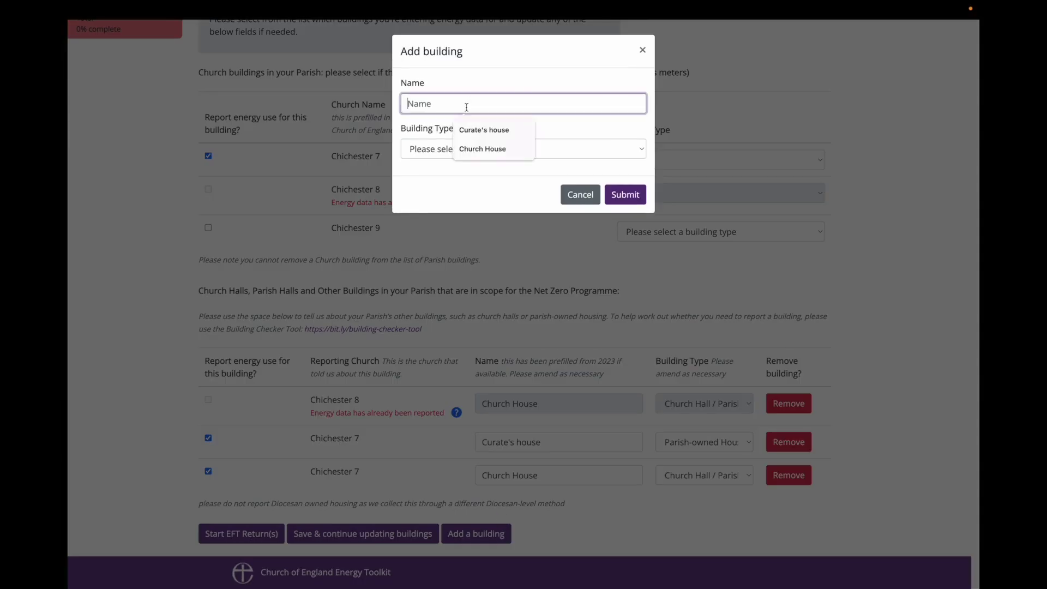
text(Chichest)
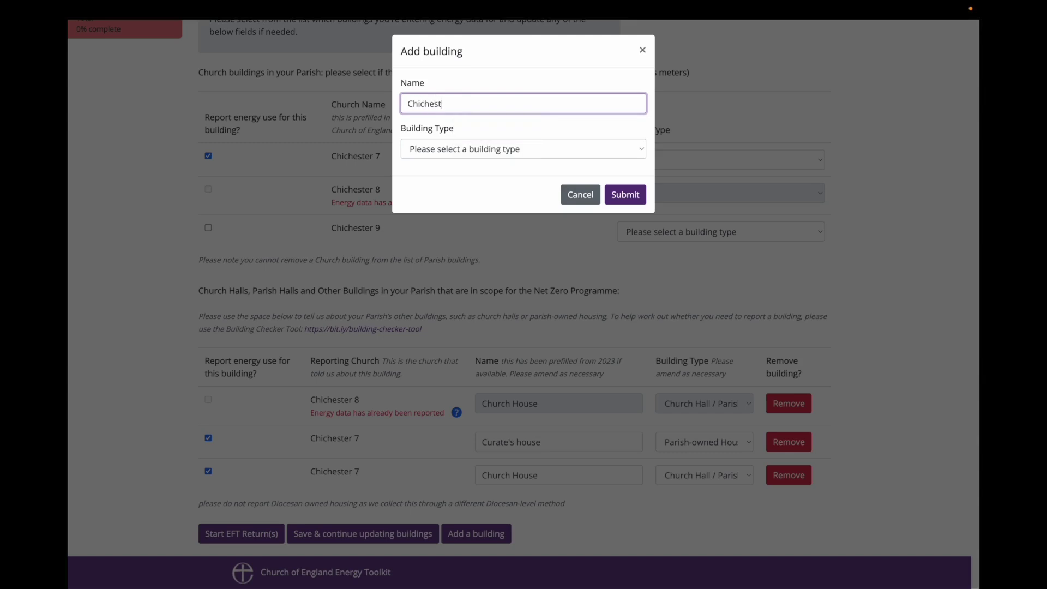
text(er 8)
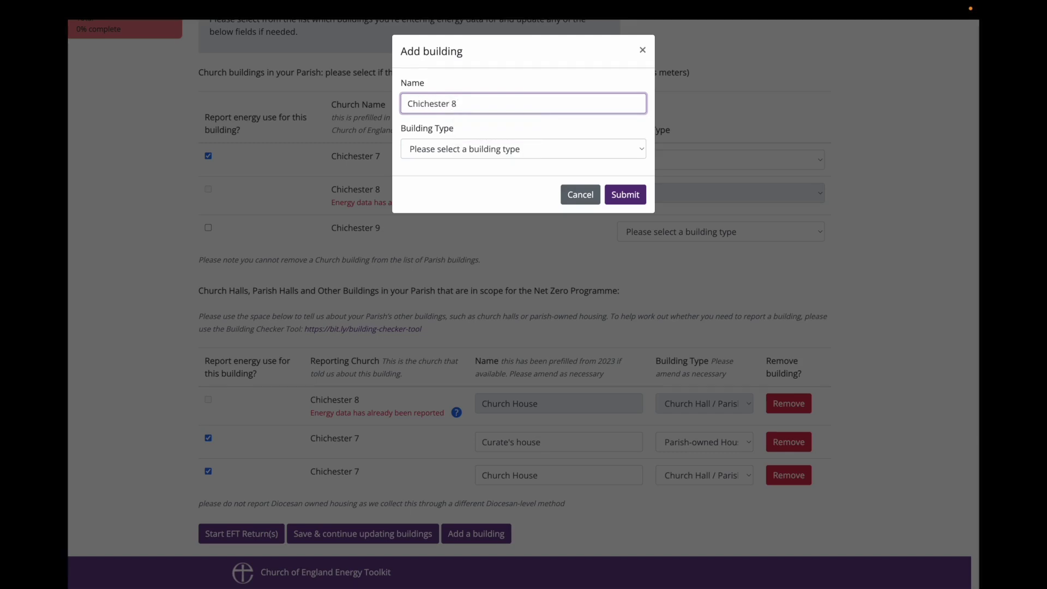
text( Church Hall)
click(465, 149)
click(490, 161)
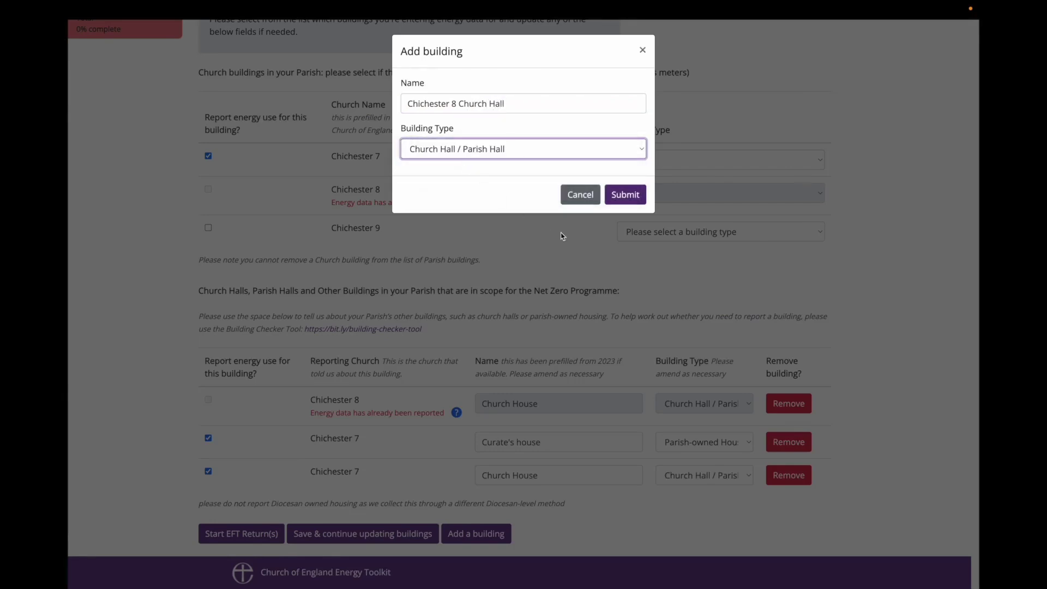
click(625, 195)
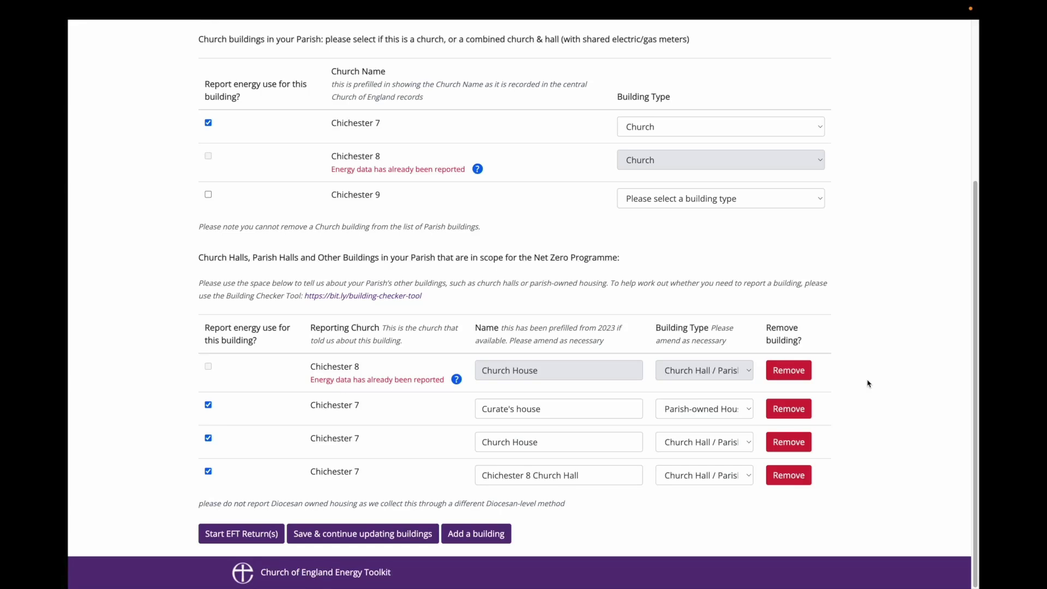
Keep Curate's house as Parish-owned Housing and begin removing Chichester 8 Church Hall
click(746, 410)
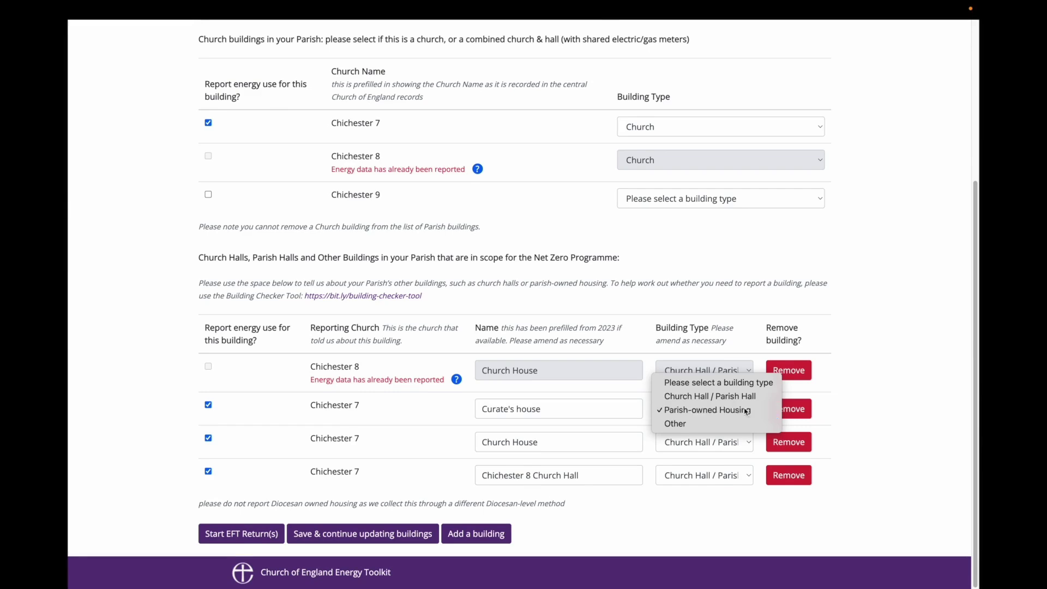
click(746, 410)
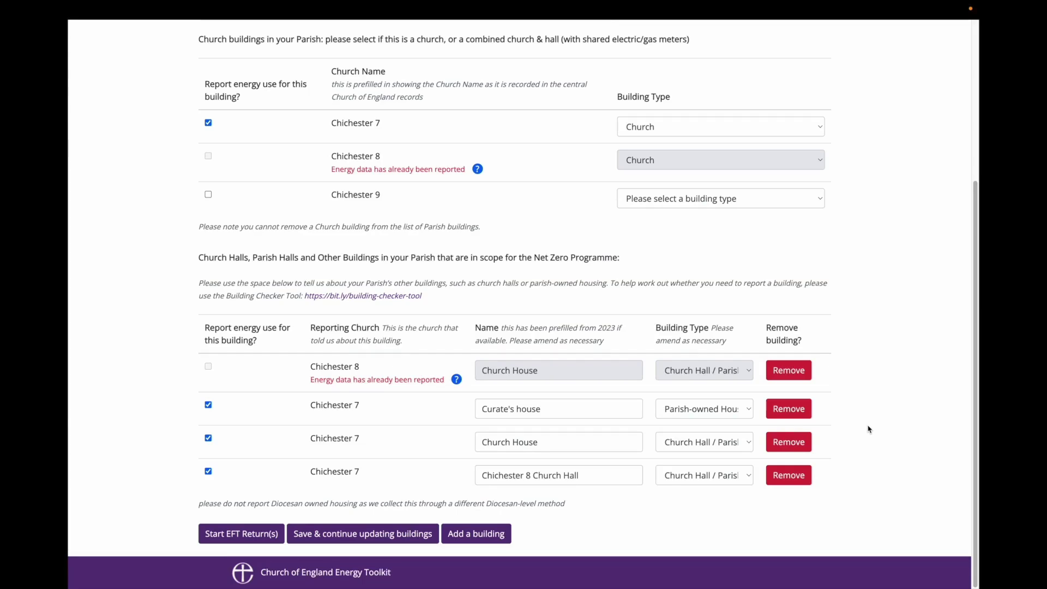
click(798, 478)
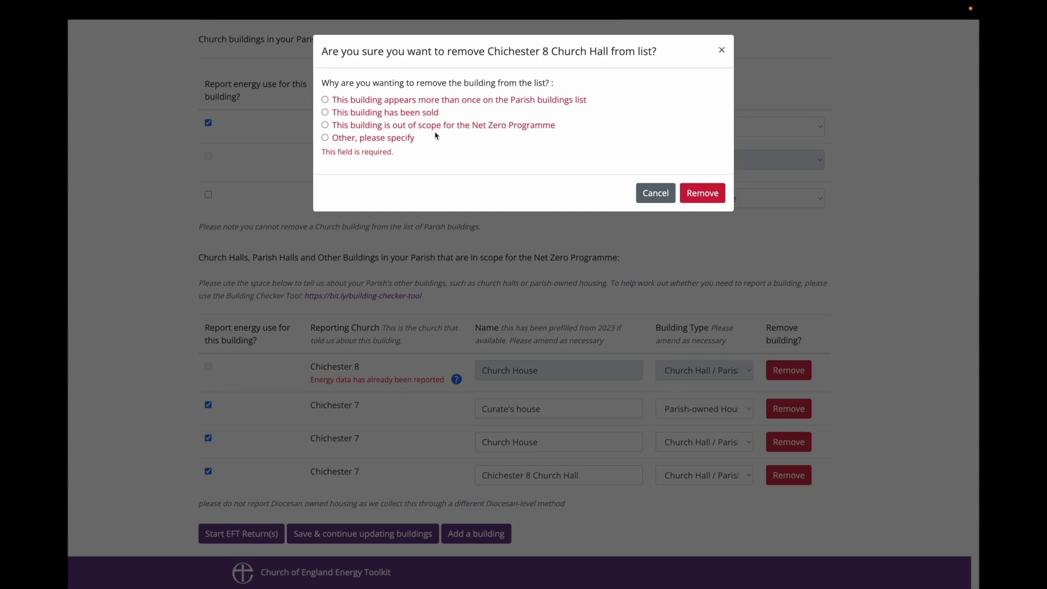
Remove Chichester 8 Church Hall, giving duplicate listing as the reason
click(326, 100)
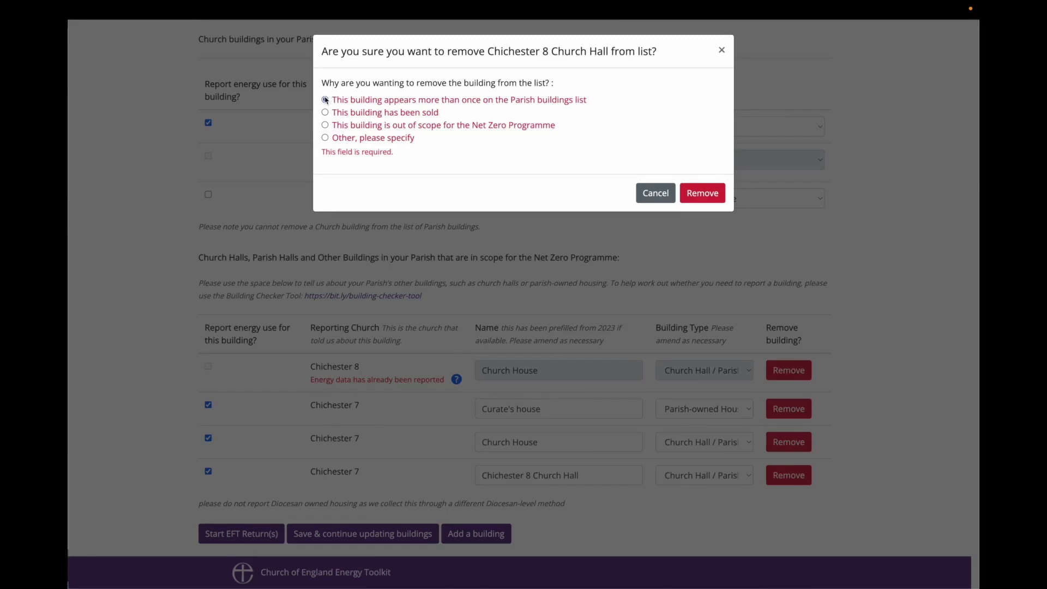
click(706, 195)
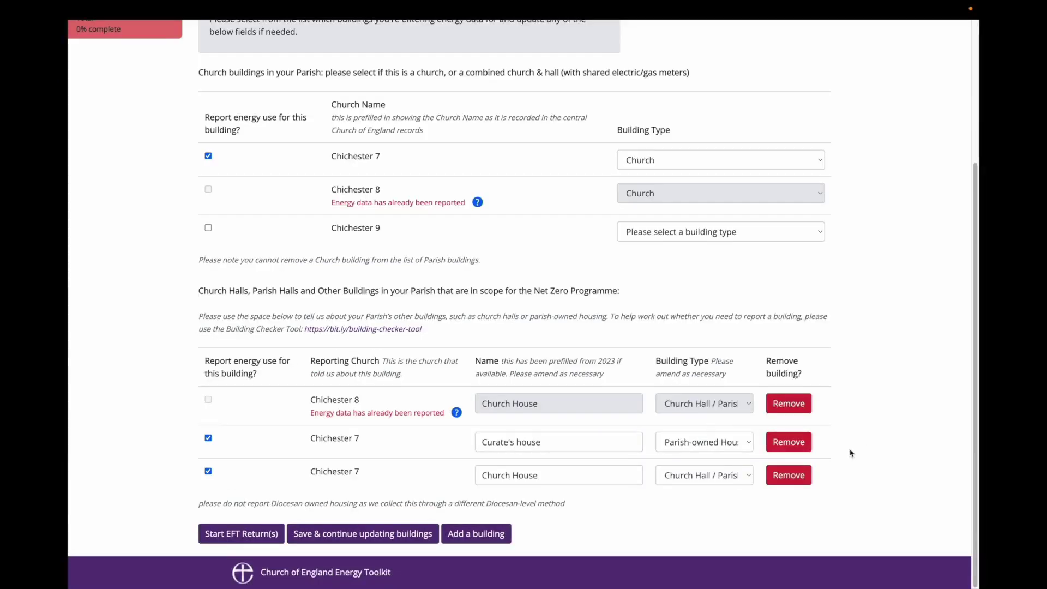
Change Church House's building type to Other and rename it 'Community Centre'
click(723, 476)
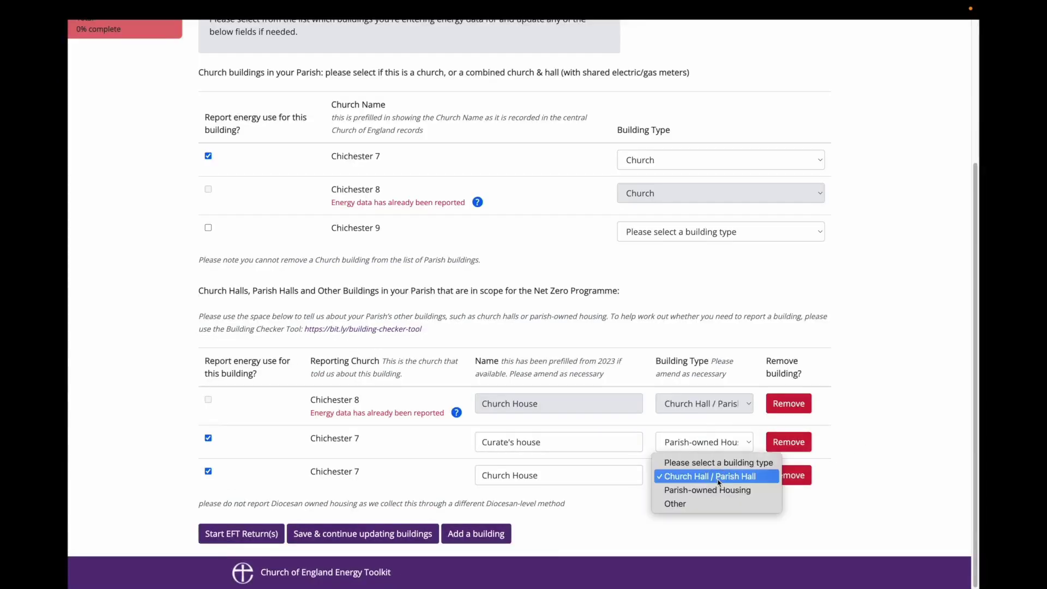
click(679, 504)
drag(573, 473, 475, 469)
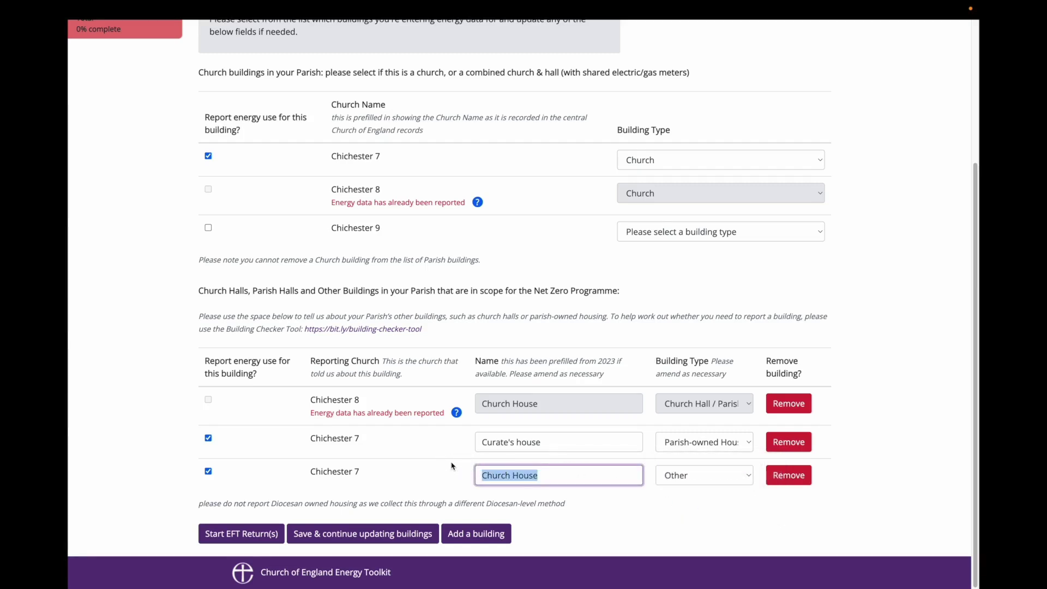
text(Community)
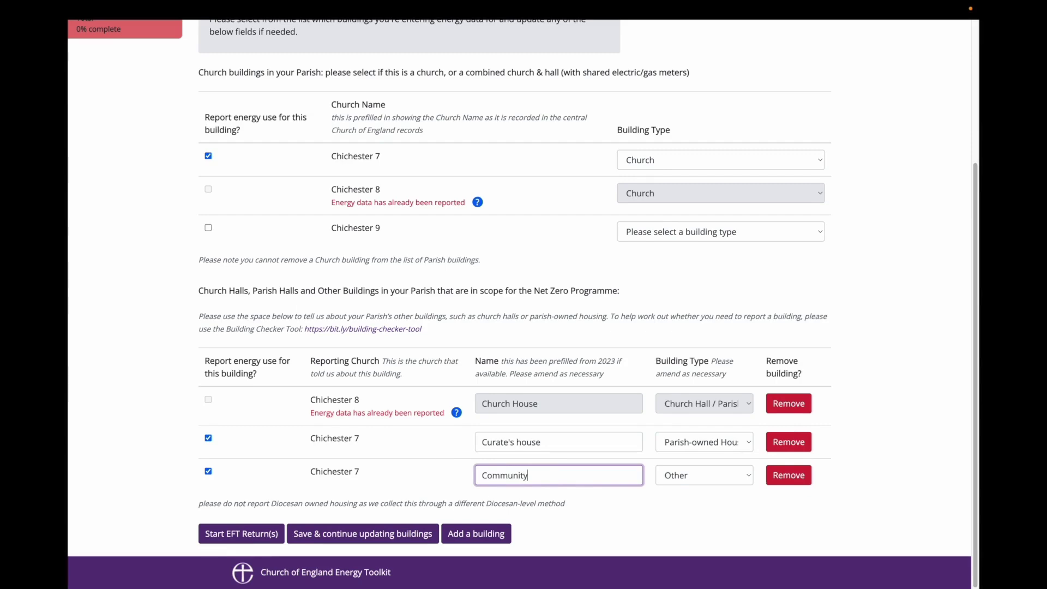
text( Centre)
click(717, 501)
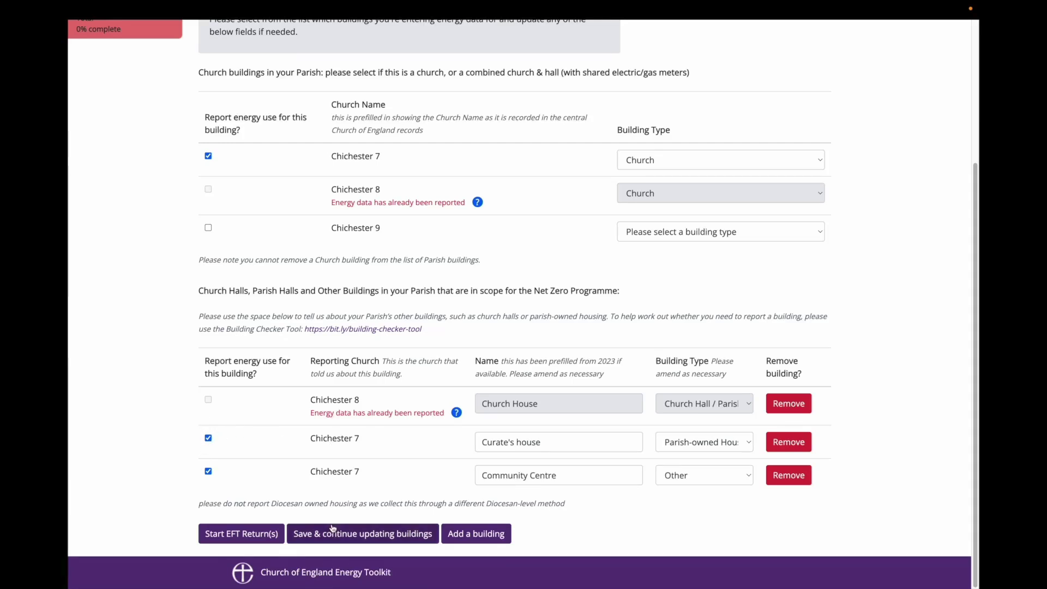
Start the EFT return: 2 to 4 days weekly use, boiler age 2, grid electricity
click(253, 538)
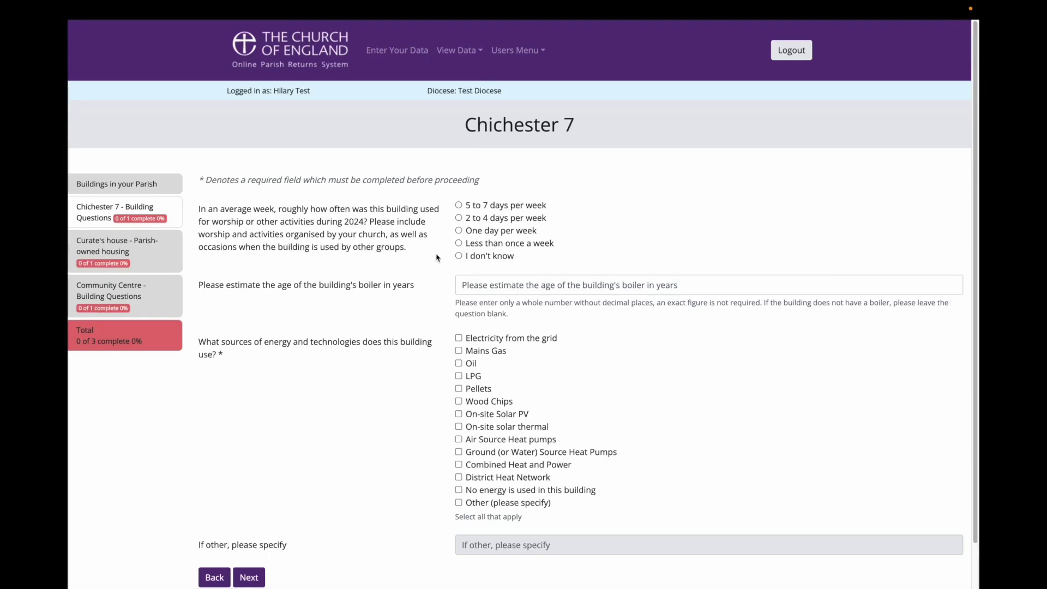
click(459, 218)
click(606, 285)
text(2)
click(690, 217)
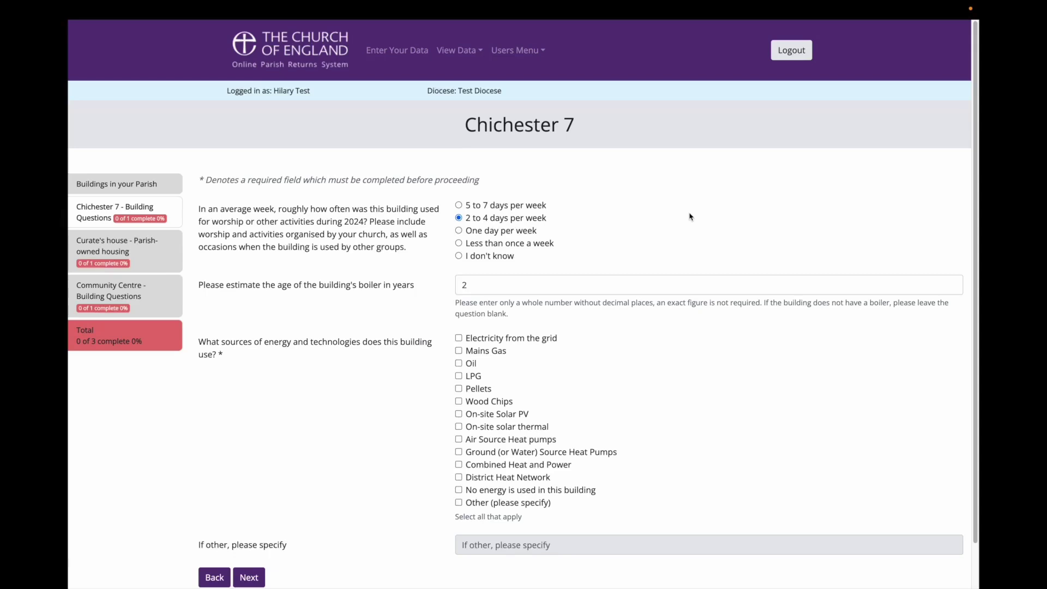
click(458, 339)
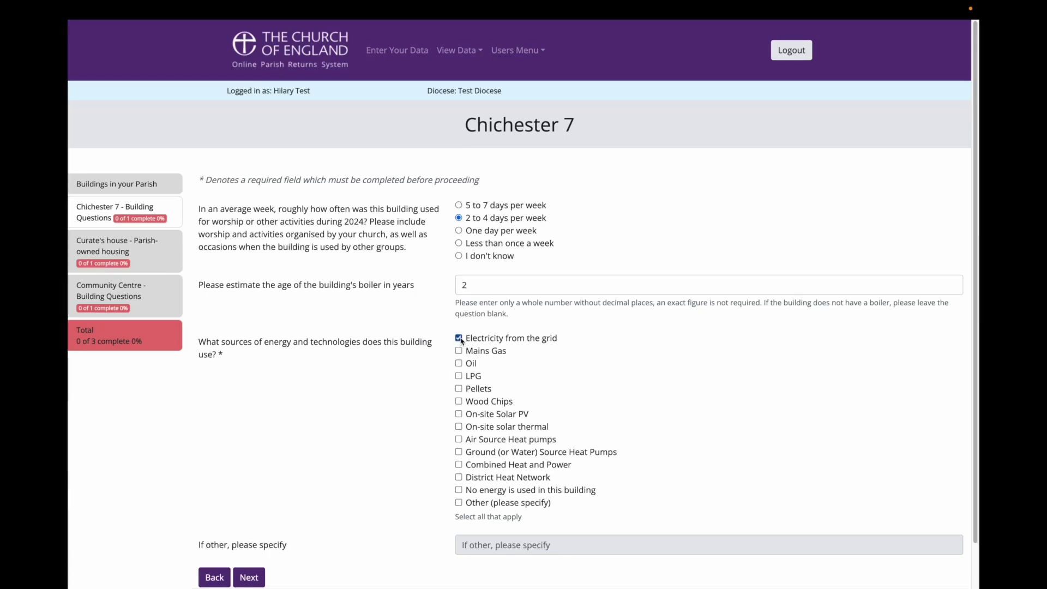
Add mains gas as an energy source and make it the primary heating source
click(459, 351)
scroll(702, 378, down, 1)
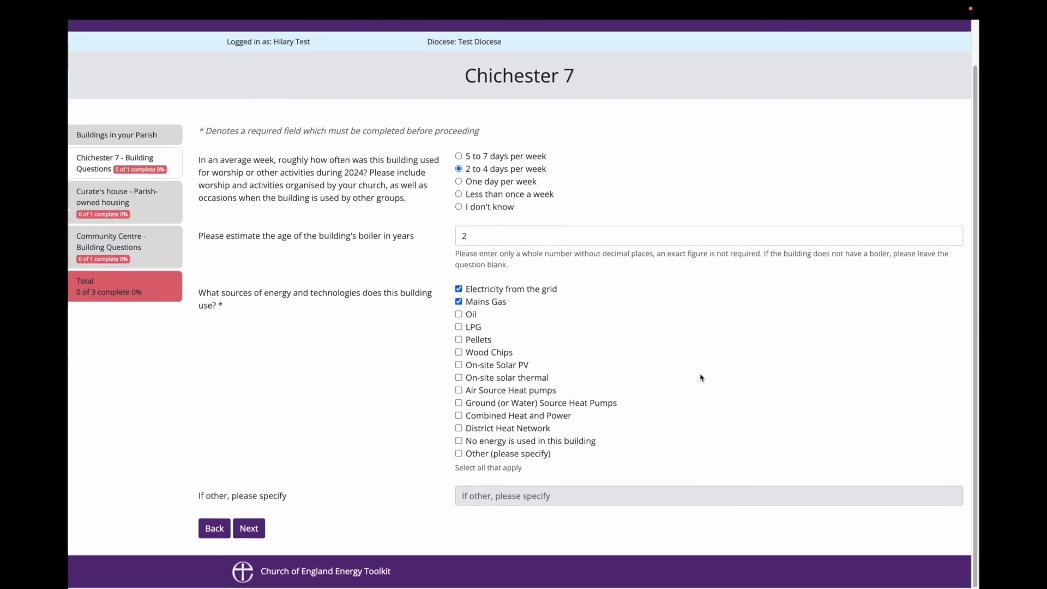
click(249, 529)
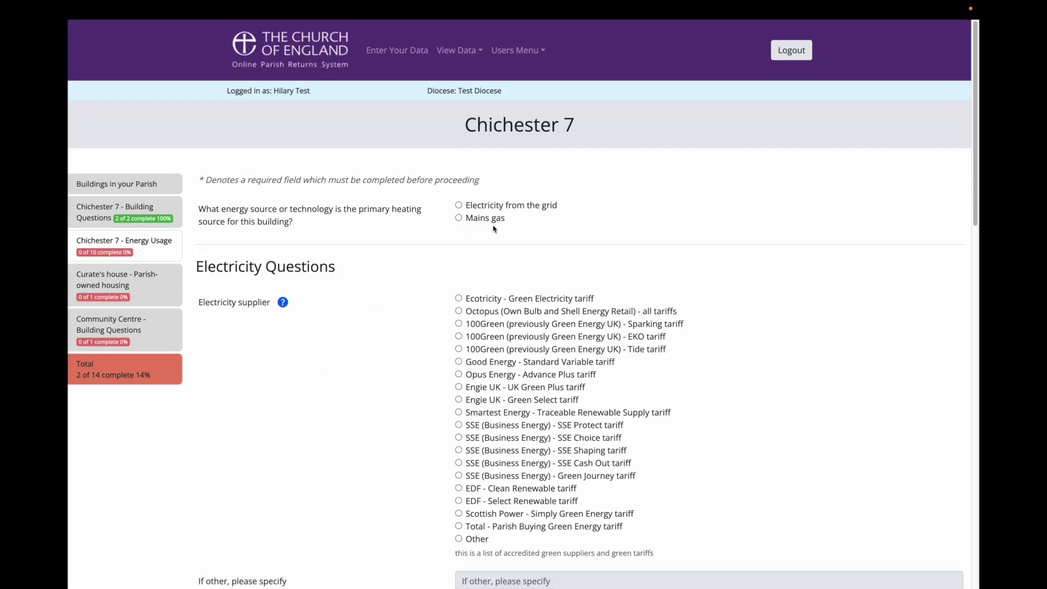
click(459, 219)
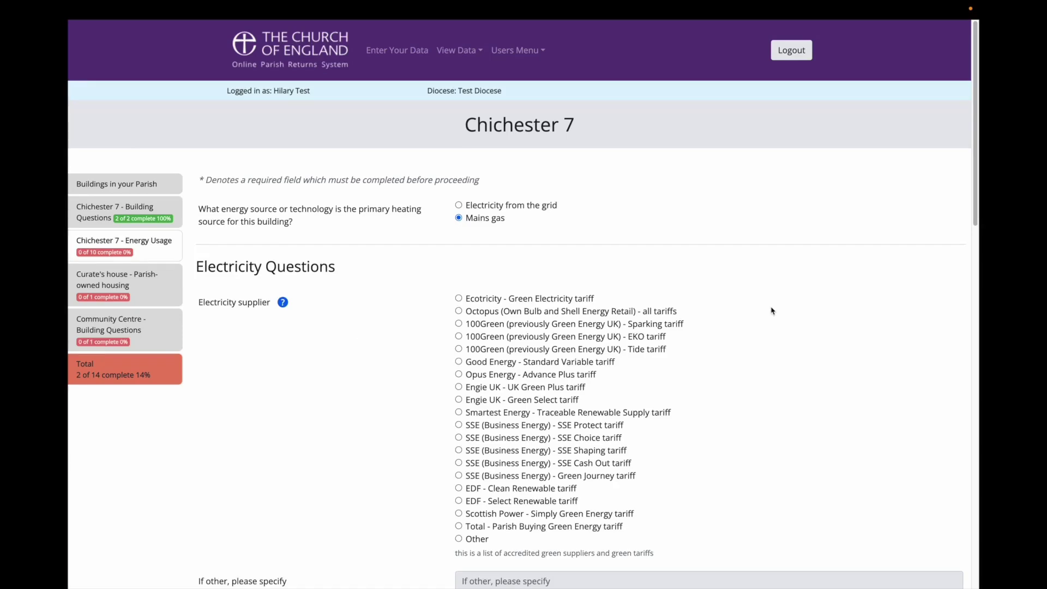
scroll(771, 310, down, 12)
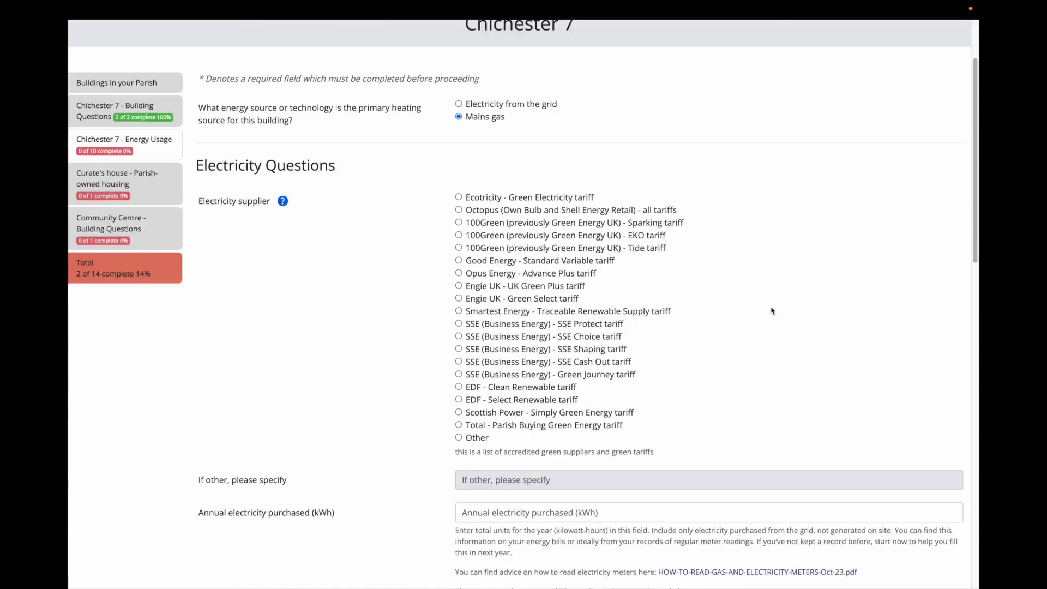
scroll(771, 307, down, 6)
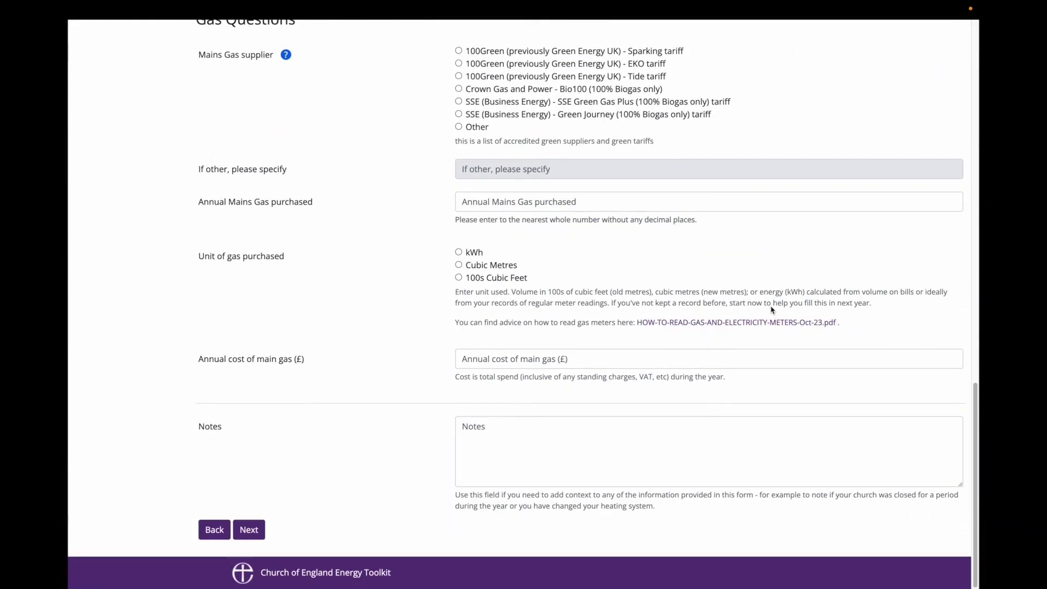
scroll(771, 310, up, 15)
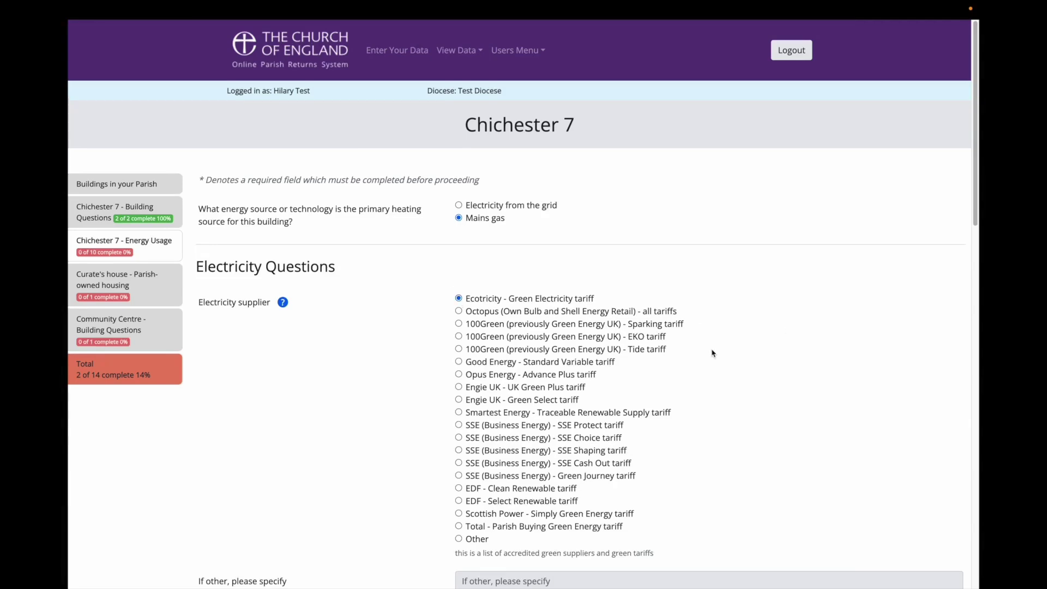
scroll(712, 353, down, 2)
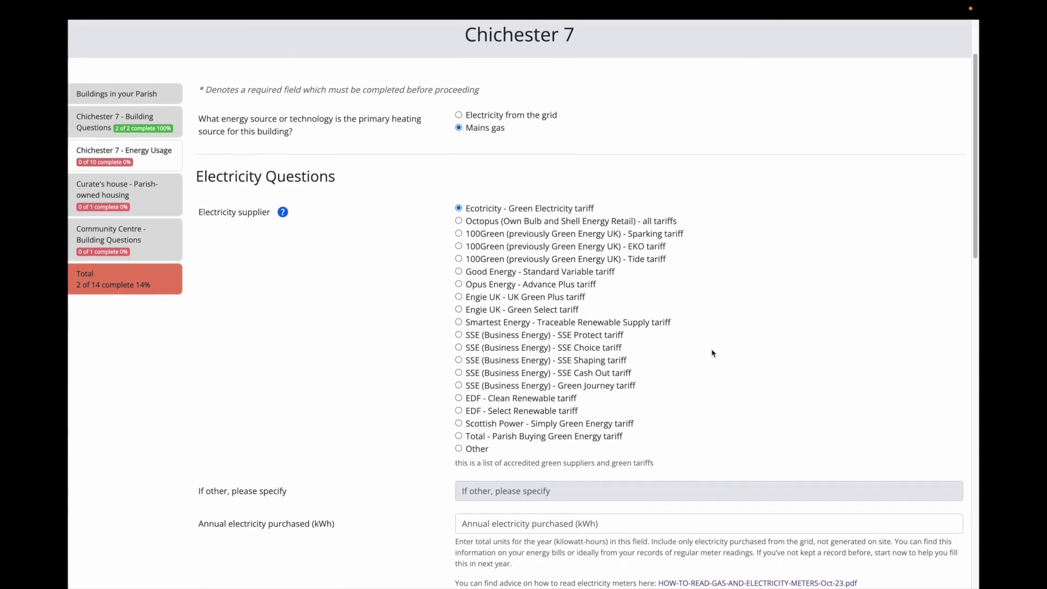
scroll(712, 353, down, 1)
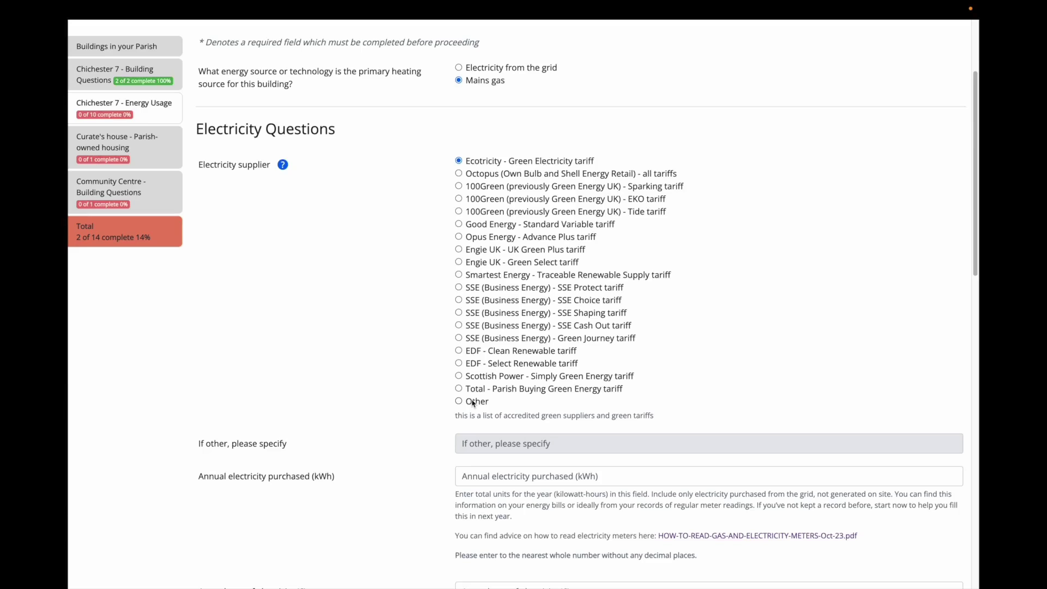
Enter 13155 kWh annual electricity purchased at an annual cost of £4286
scroll(473, 404, down, 2)
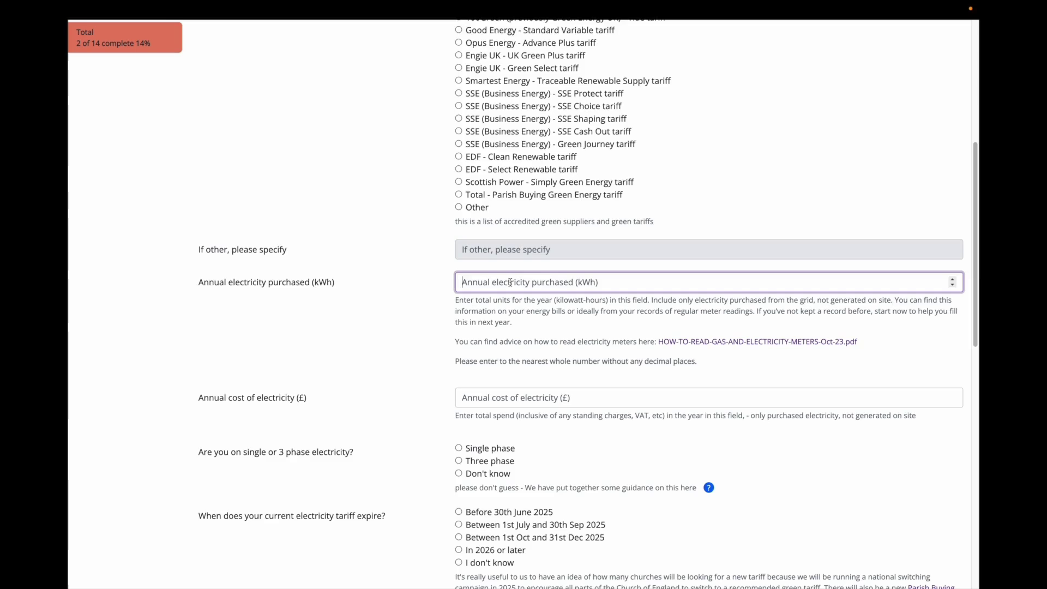
text(13155)
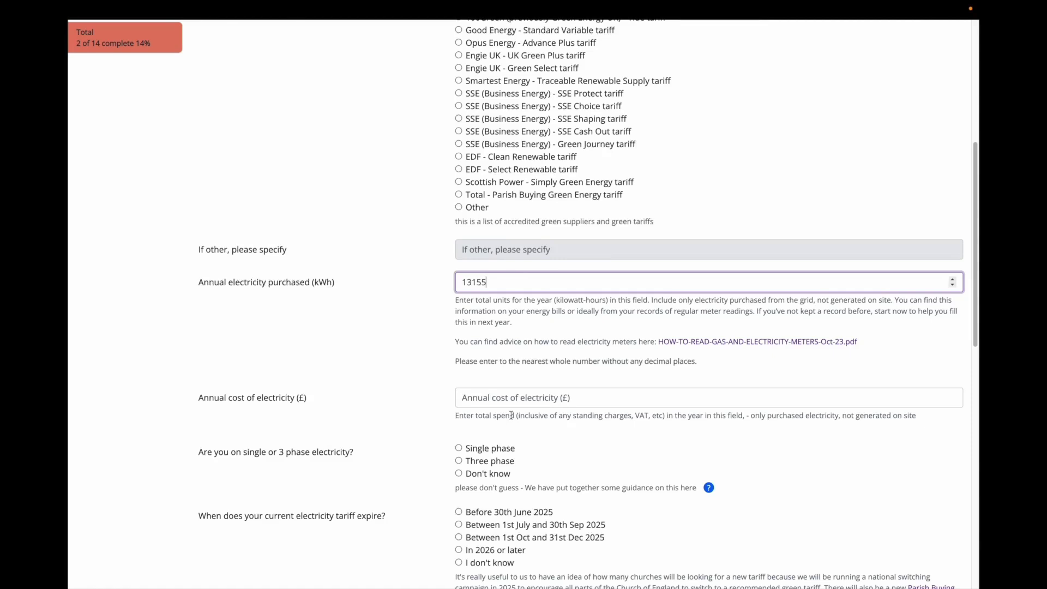
click(499, 398)
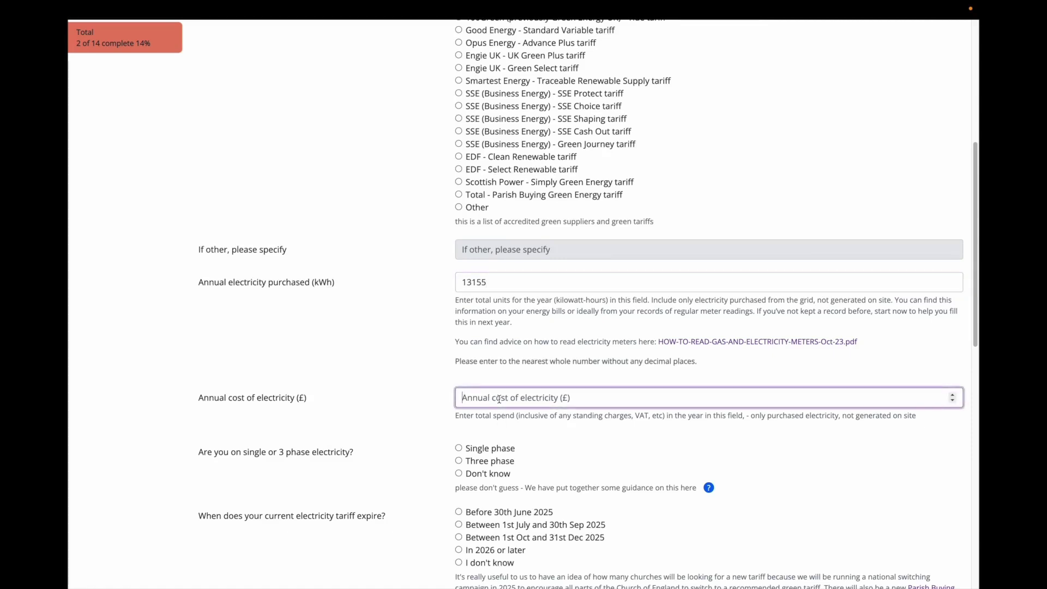
text(4286)
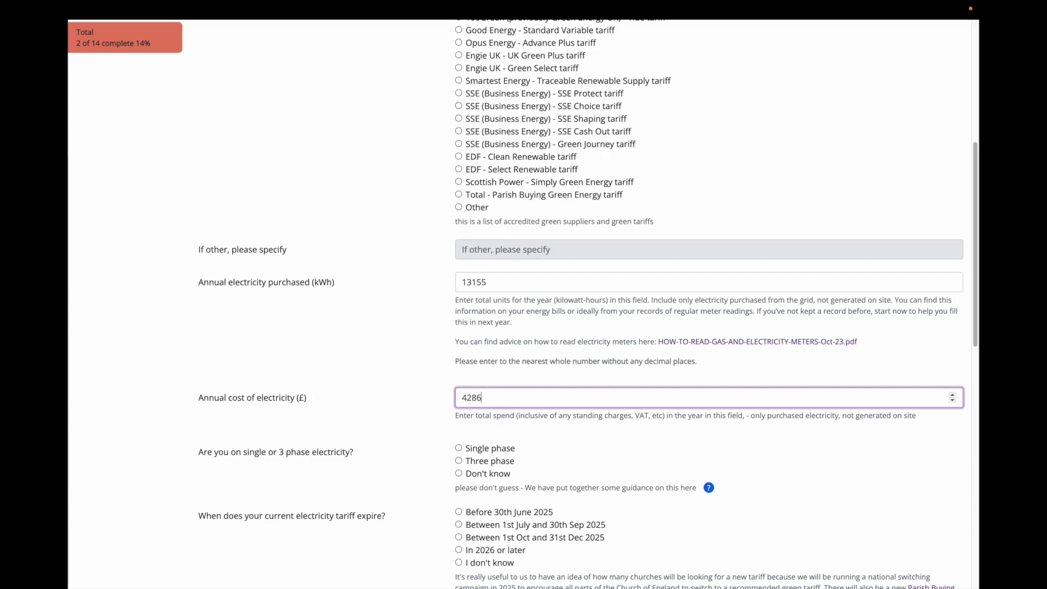
click(406, 385)
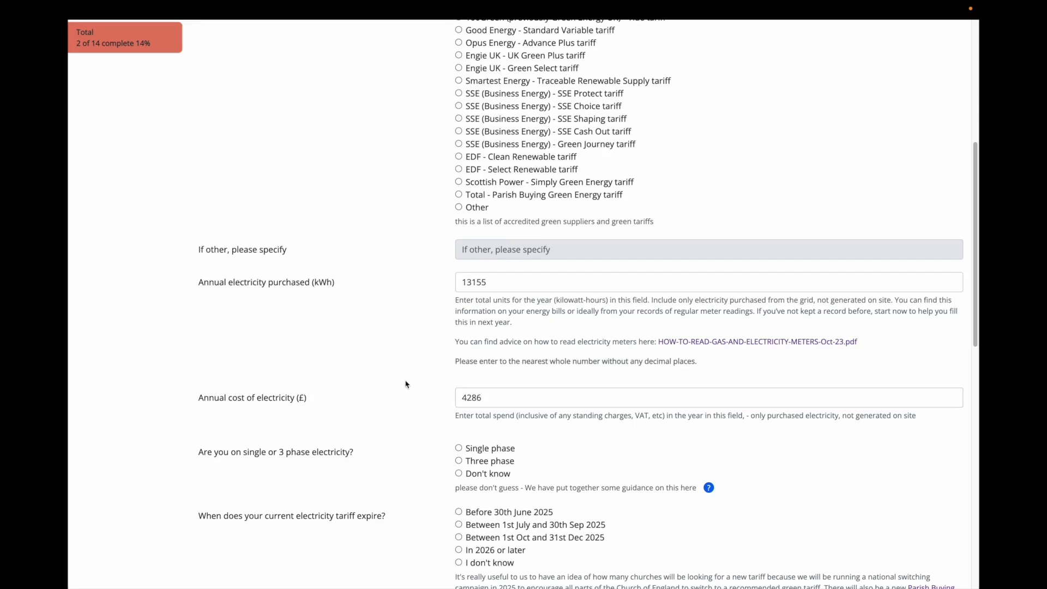
scroll(406, 385, down, 3)
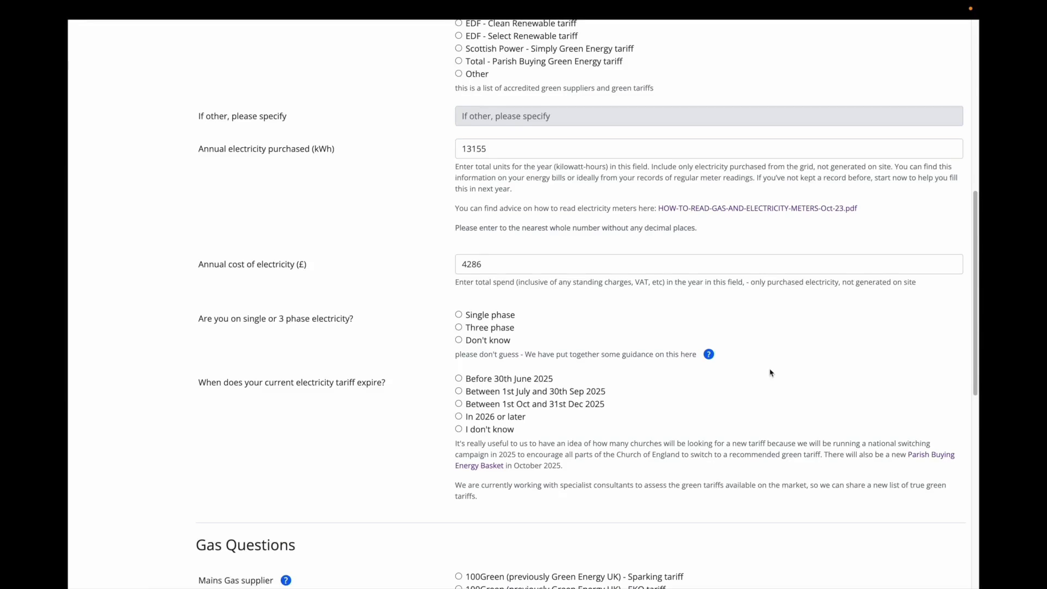
Read the guidance on single versus three phase electricity supply for Chichester 7
click(709, 355)
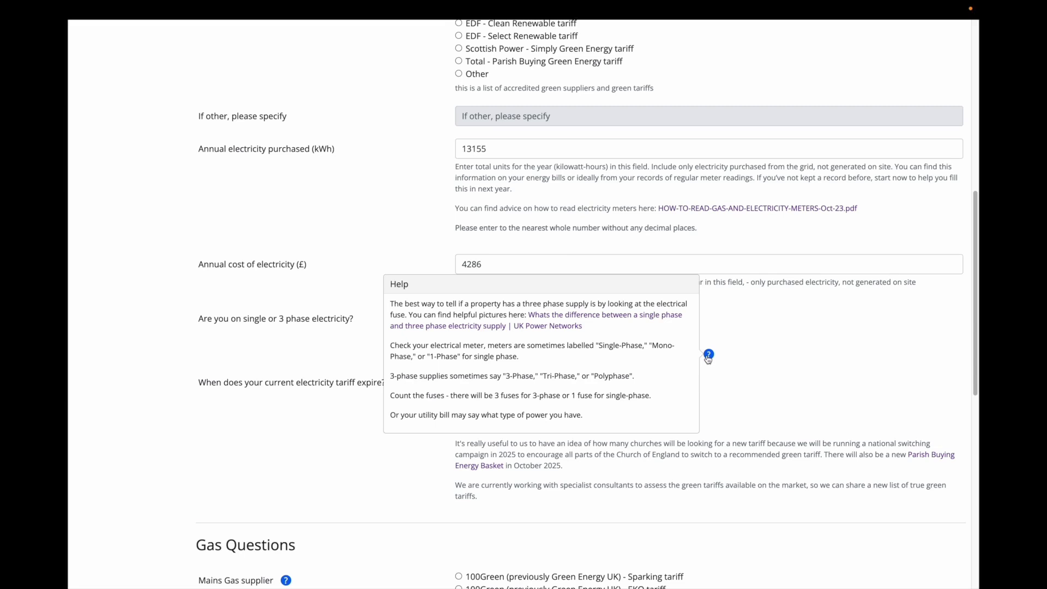
click(772, 364)
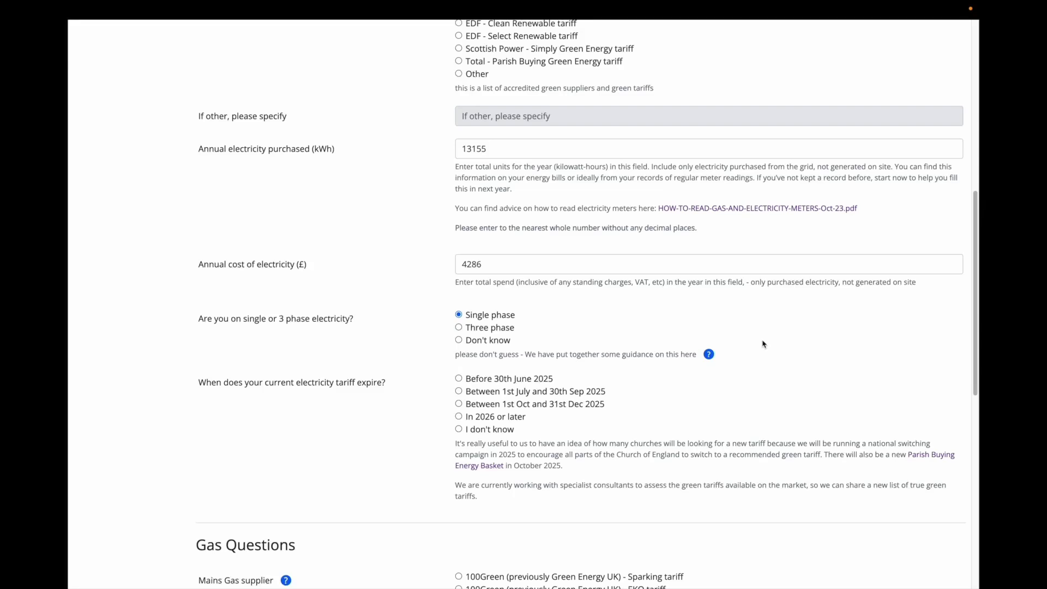
scroll(763, 344, down, 2)
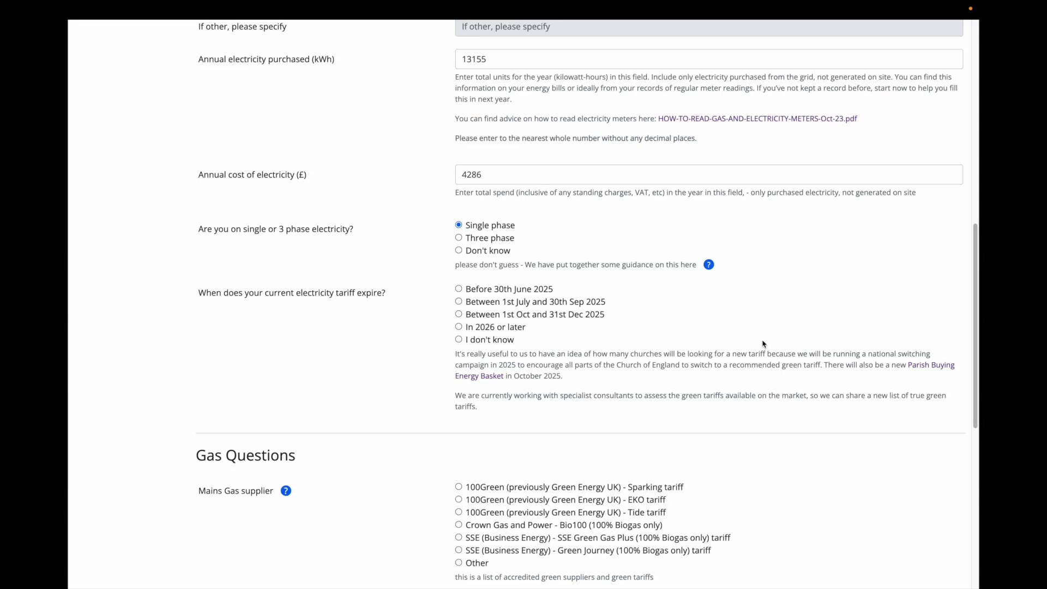
Record the electricity tariff as expiring before 30th June 2025 and 100Green Sparking as the gas tariff
click(511, 291)
scroll(730, 316, down, 3)
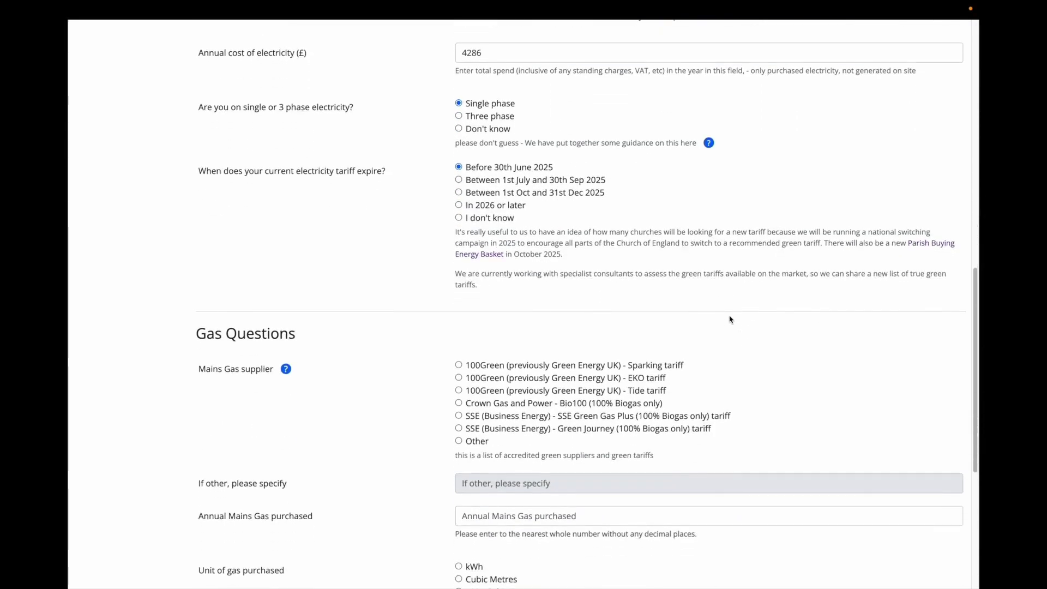
scroll(731, 320, down, 2)
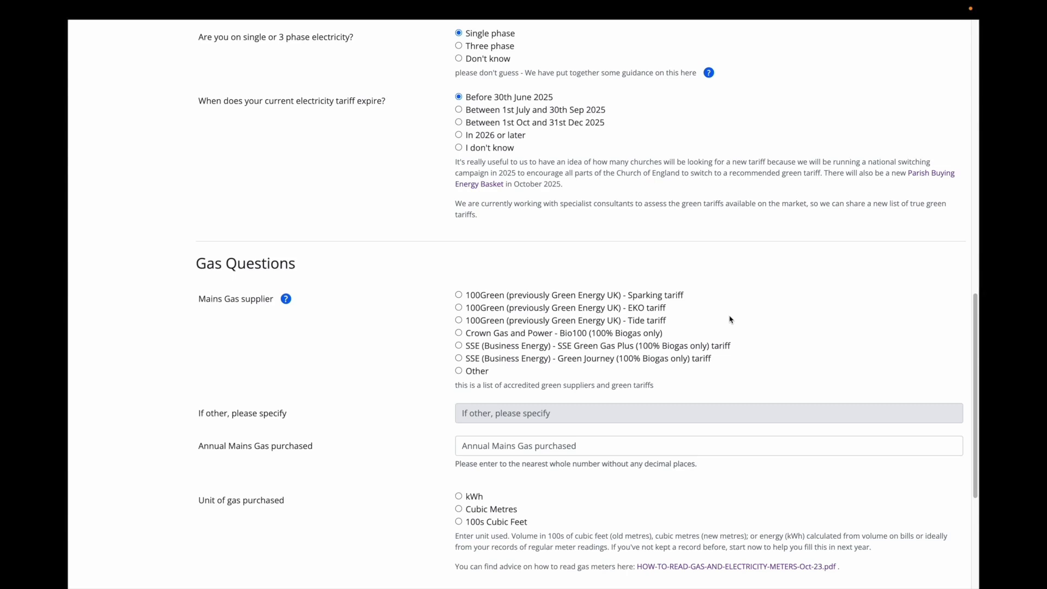
scroll(731, 320, down, 2)
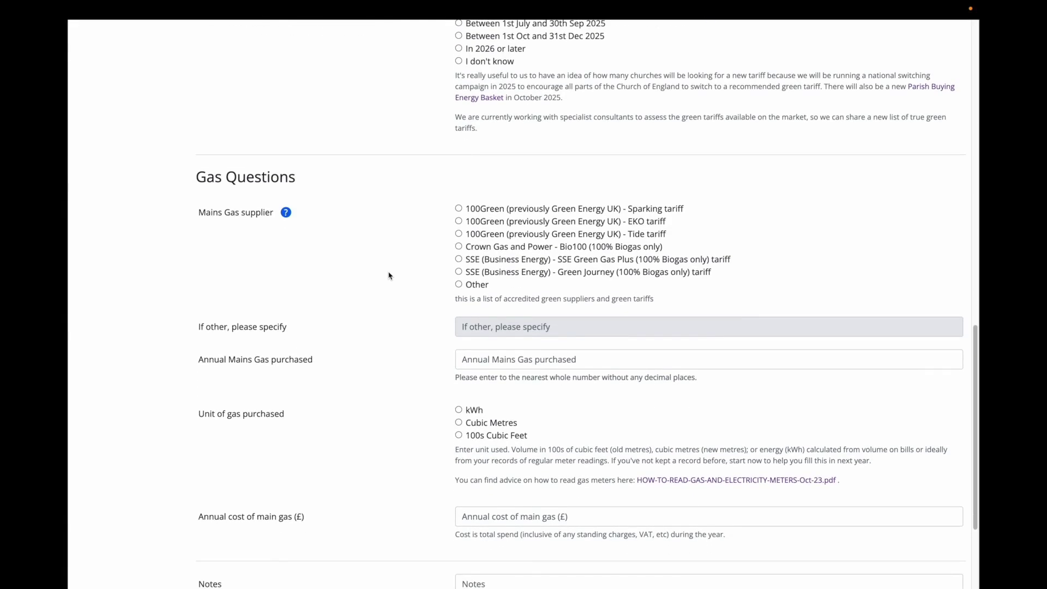
click(459, 209)
Enter 77251 kWh of annual mains gas purchased, costing £7592
click(489, 359)
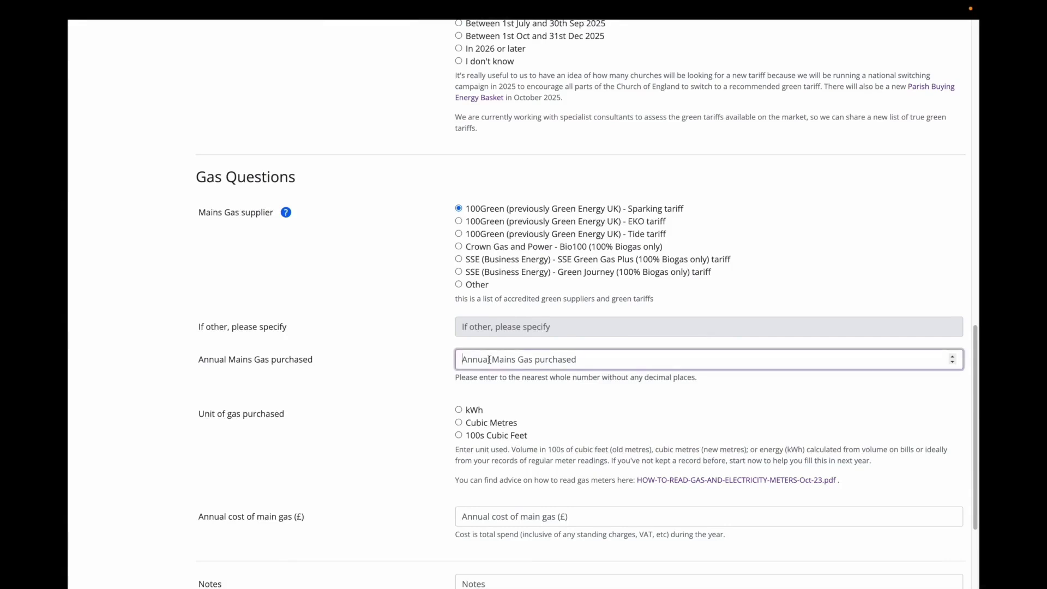
text(77)
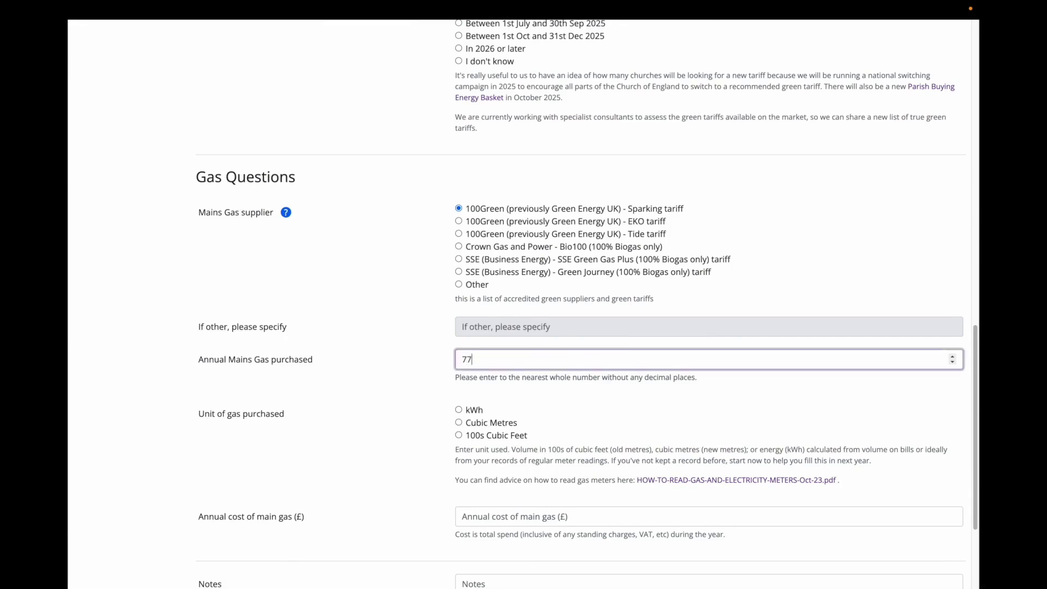
text(251)
click(458, 411)
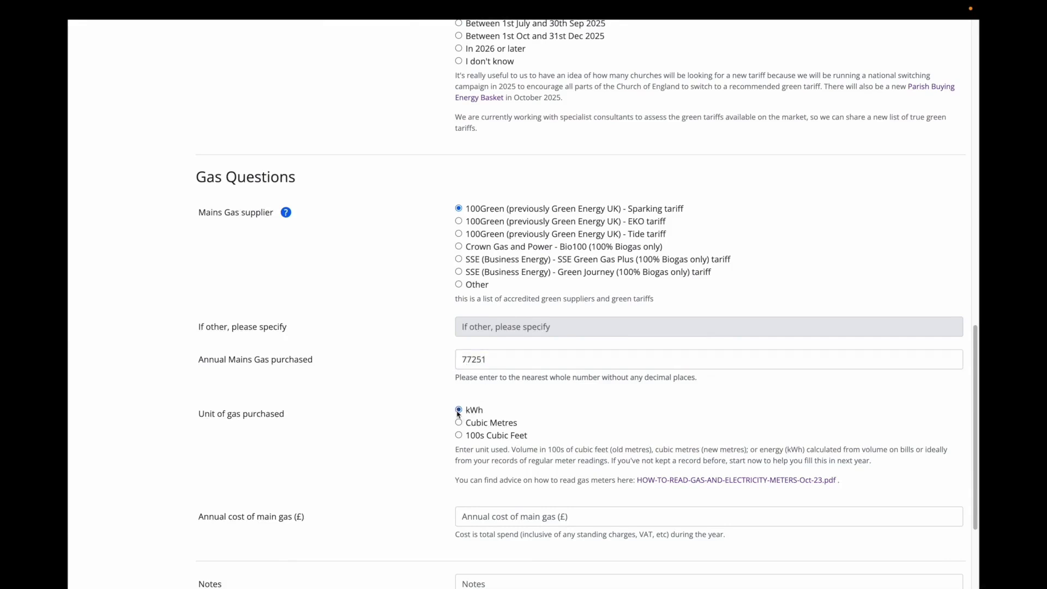
scroll(458, 414, down, 2)
click(482, 410)
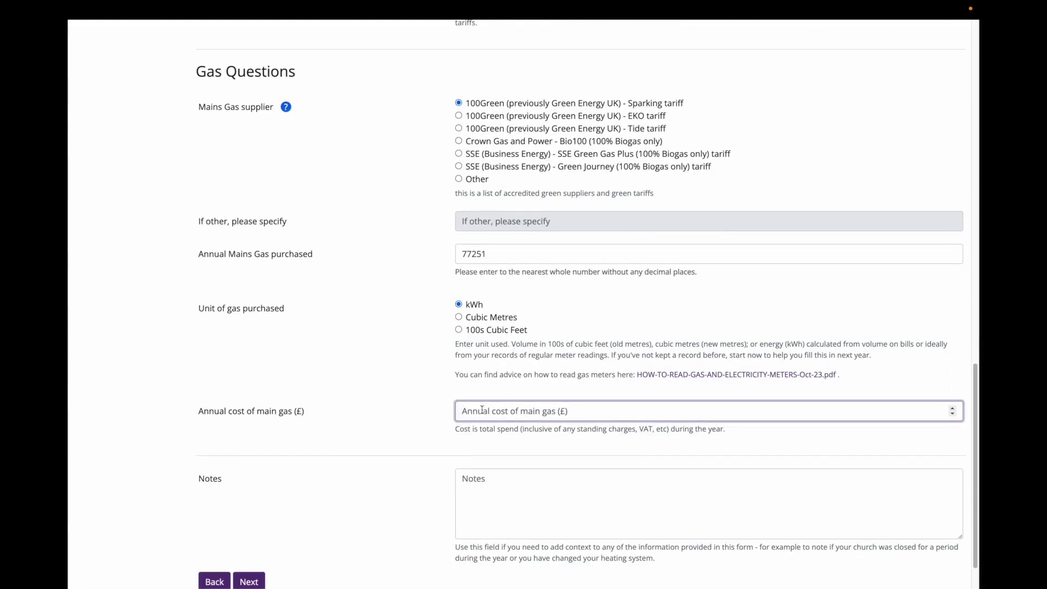
text(7592)
scroll(404, 420, down, 1)
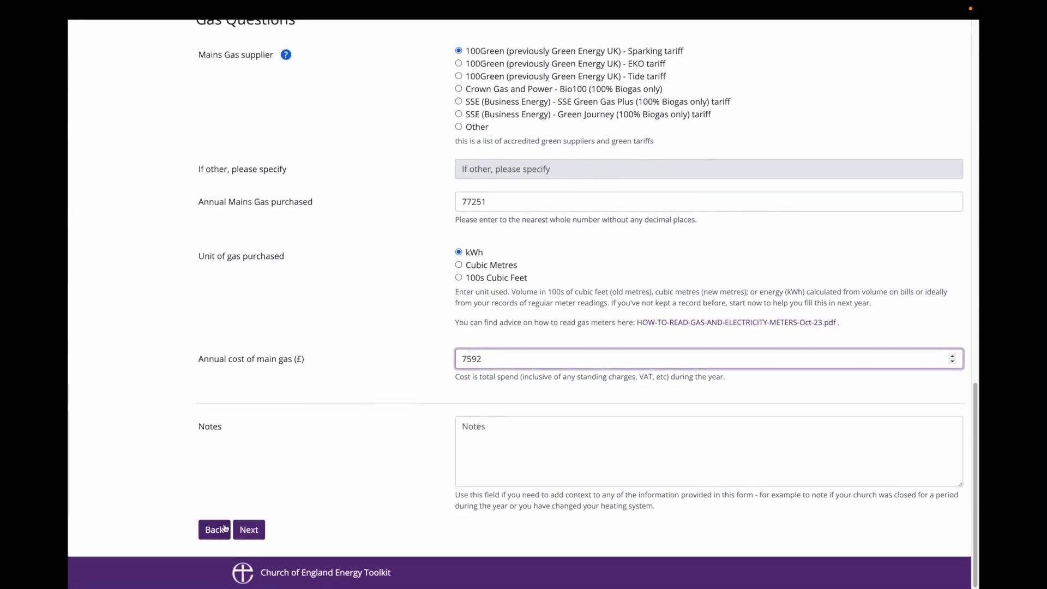
Save Chichester 7's energy usage and describe the Community Centre as 'Community Centre and Office space'
click(249, 530)
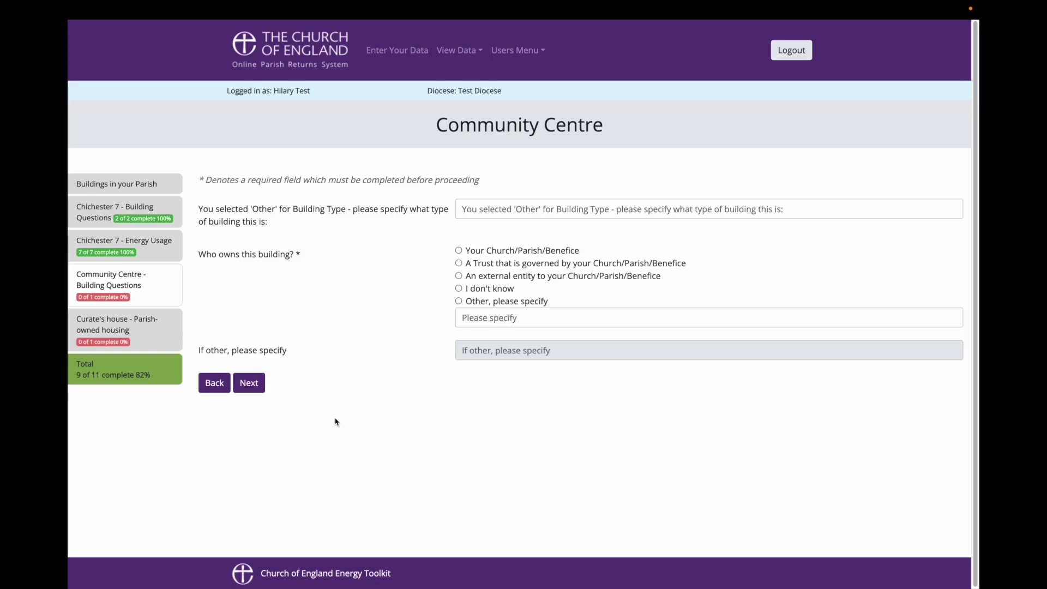
click(544, 208)
text(Co)
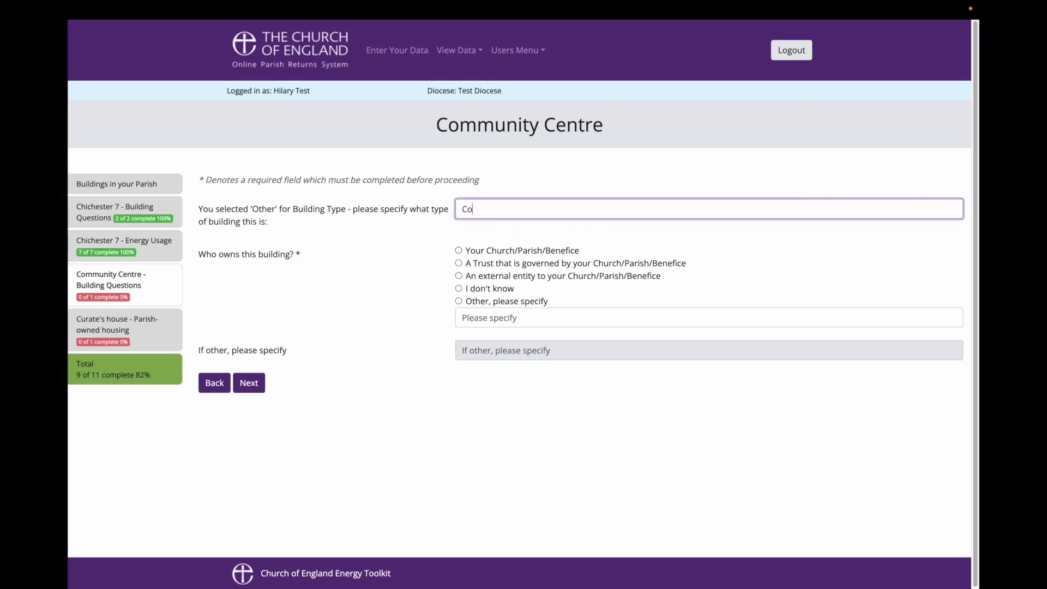
text(mmunity Centre and Office space)
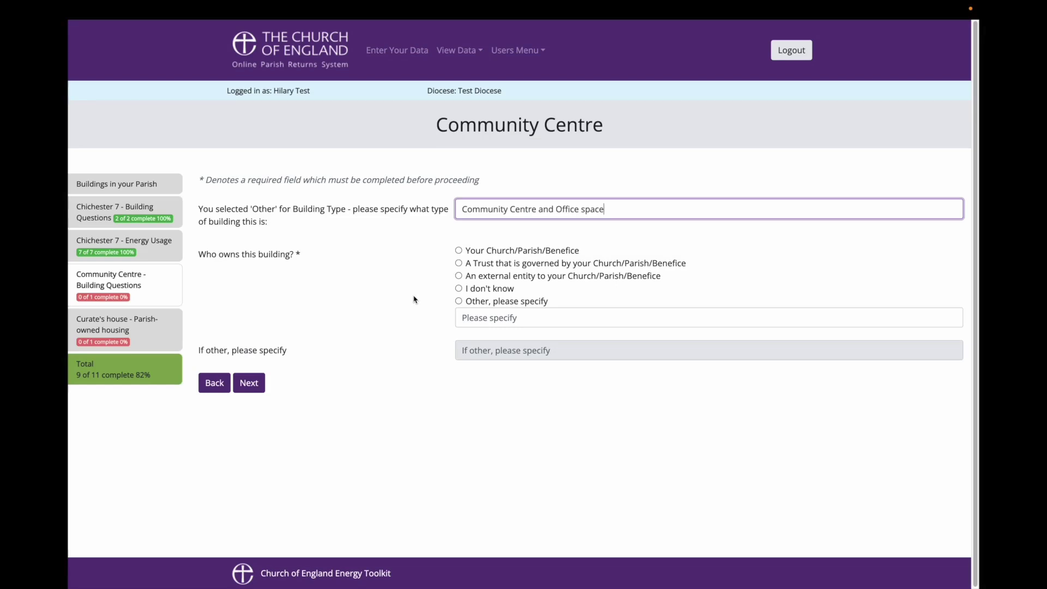
Mark the Community Centre as trust-owned, used on a long lease, and powered by grid electricity
click(459, 263)
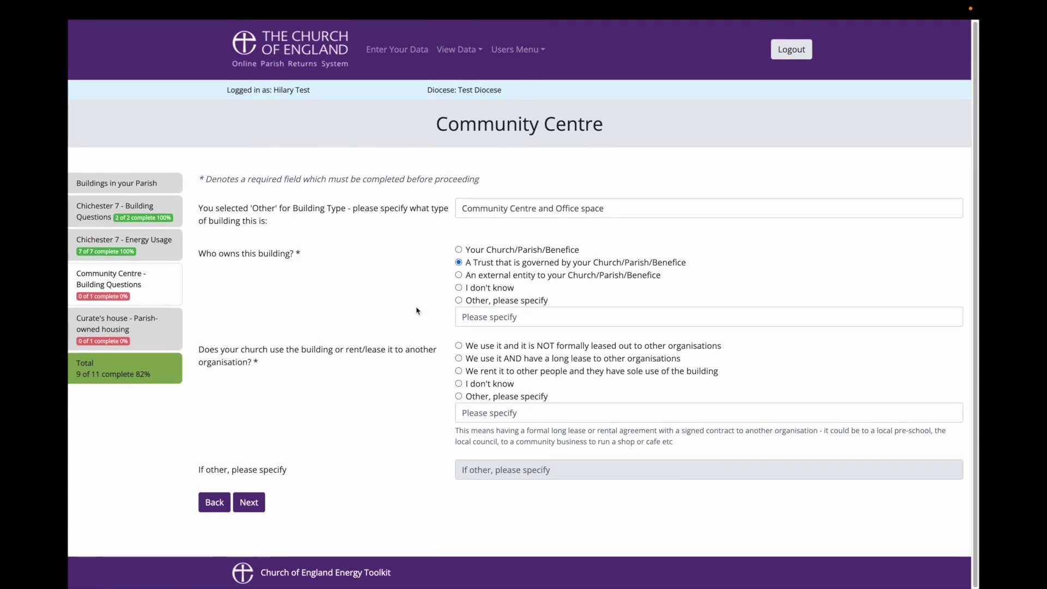
click(460, 359)
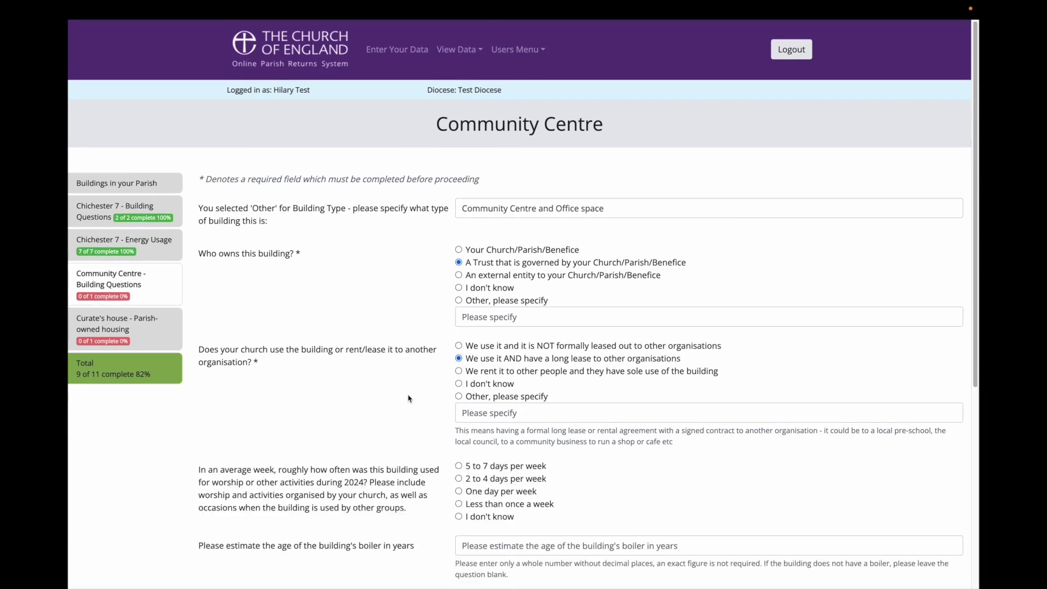
scroll(411, 398, down, 3)
scroll(401, 409, down, 3)
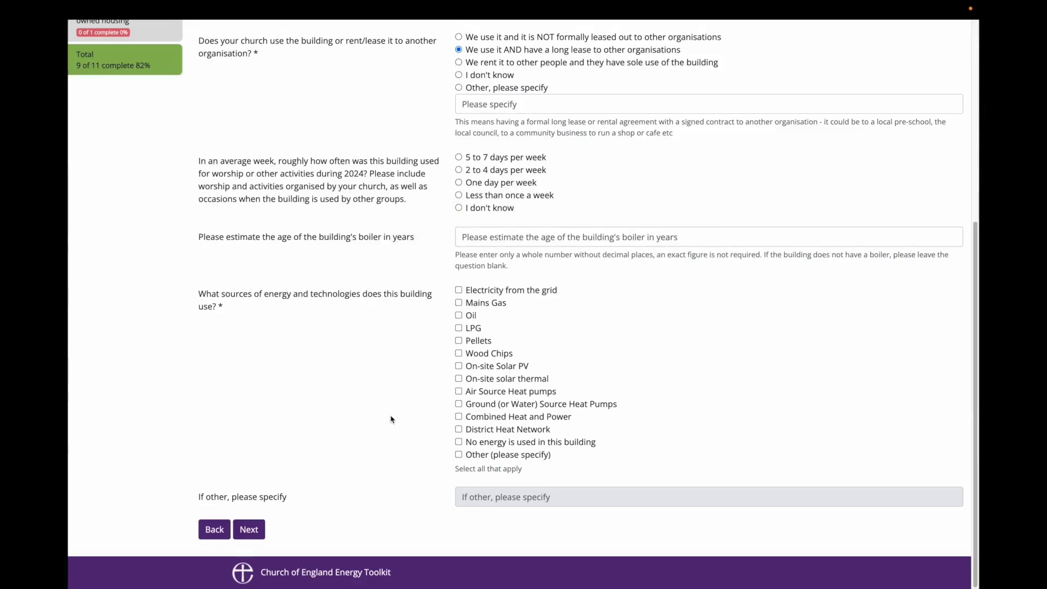
click(487, 291)
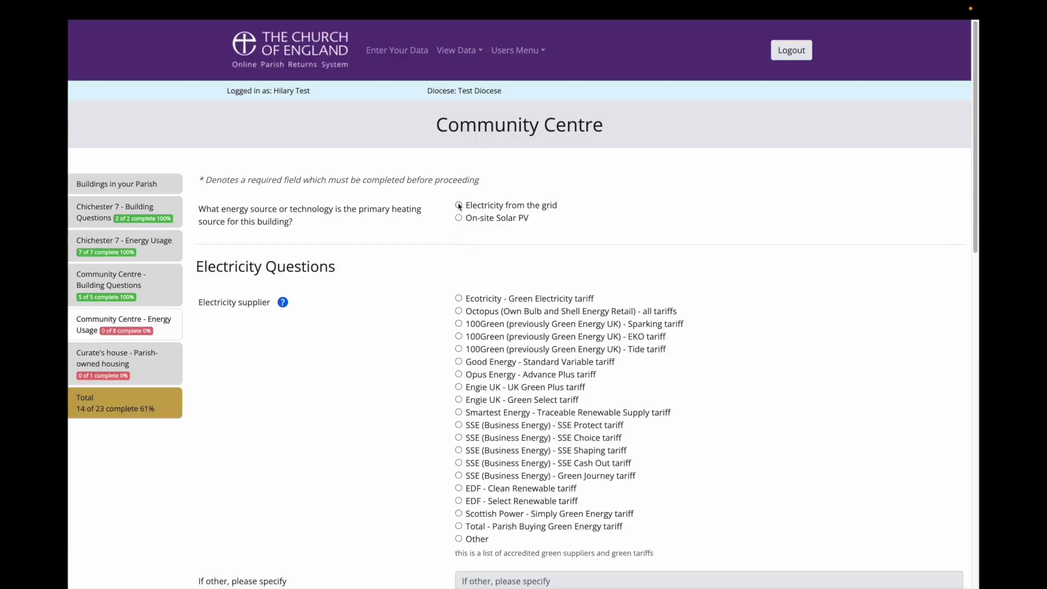
Set grid electricity as primary heating, choose Ecotricity Green Electricity, and record 1500 kWh solar generation
click(458, 206)
click(459, 299)
scroll(420, 421, down, 15)
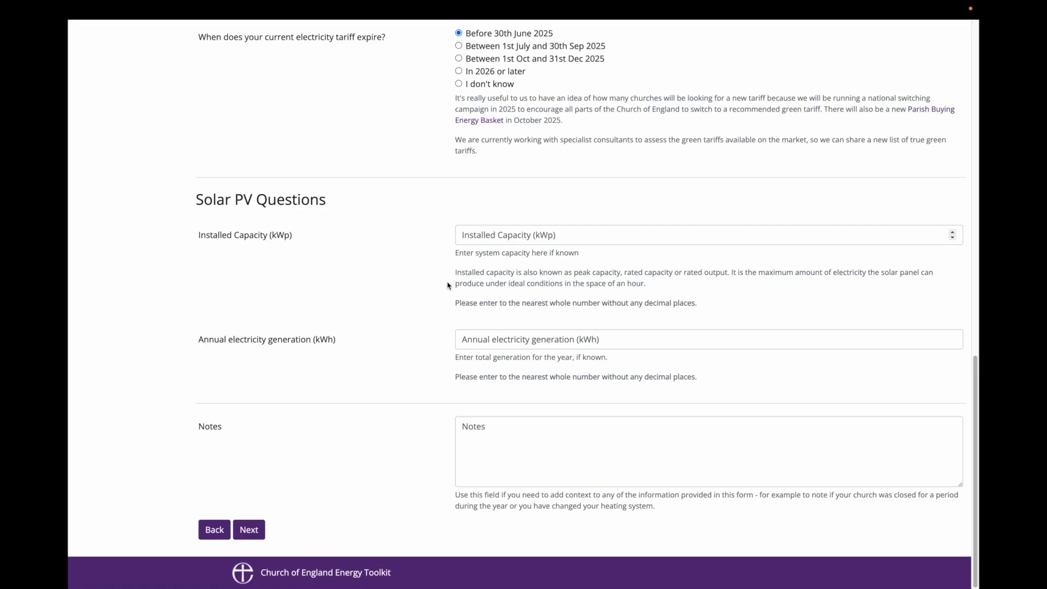
click(487, 240)
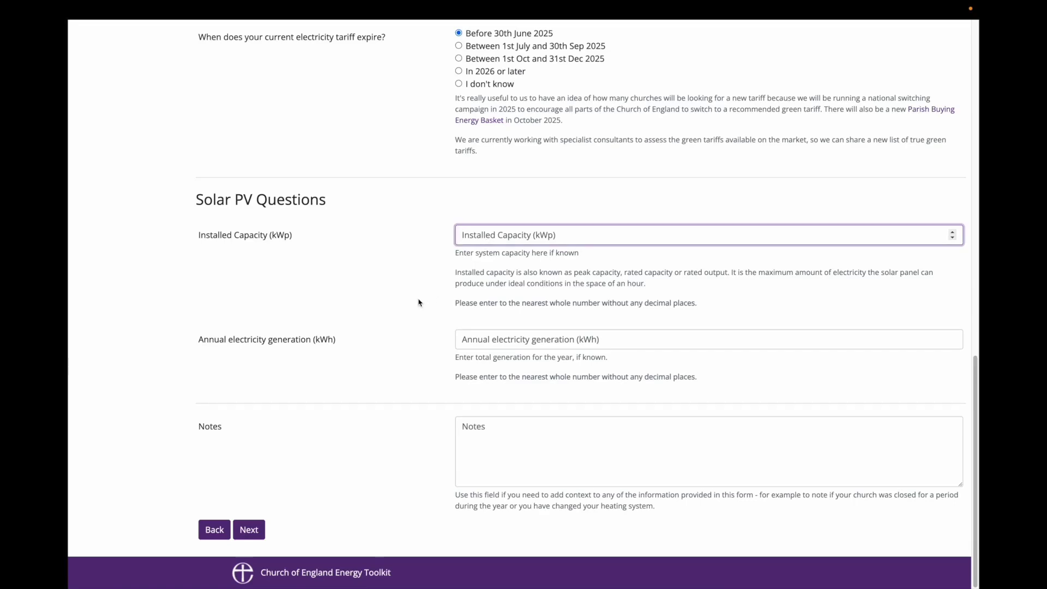
click(479, 335)
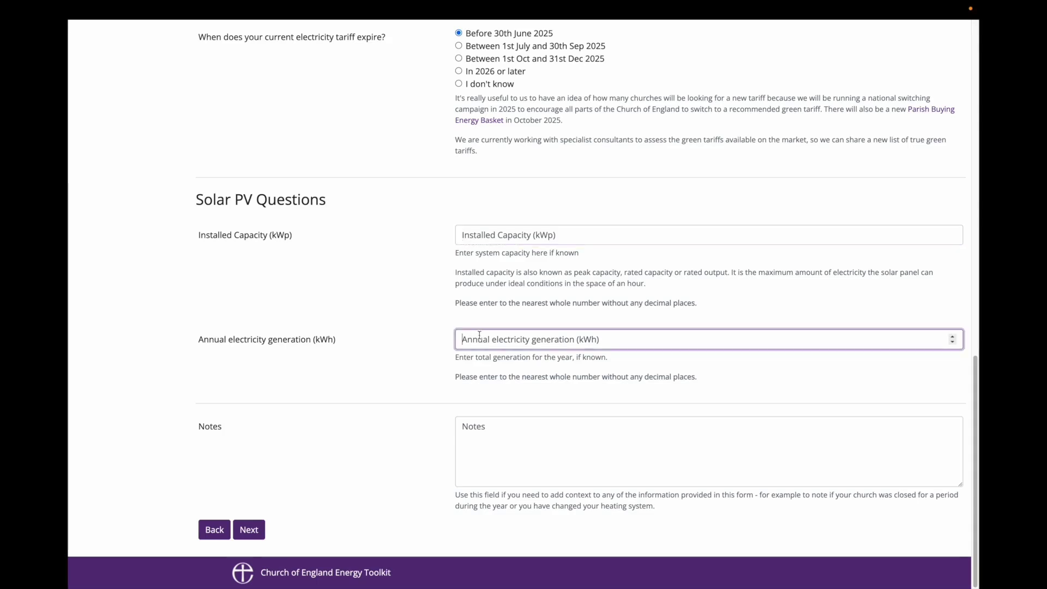
text(1500)
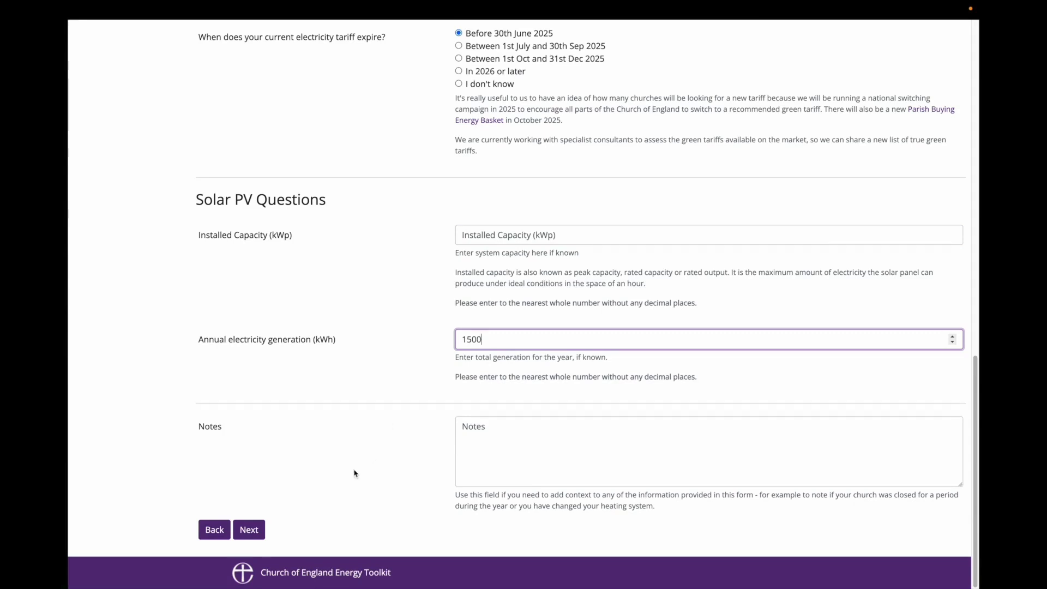
click(252, 531)
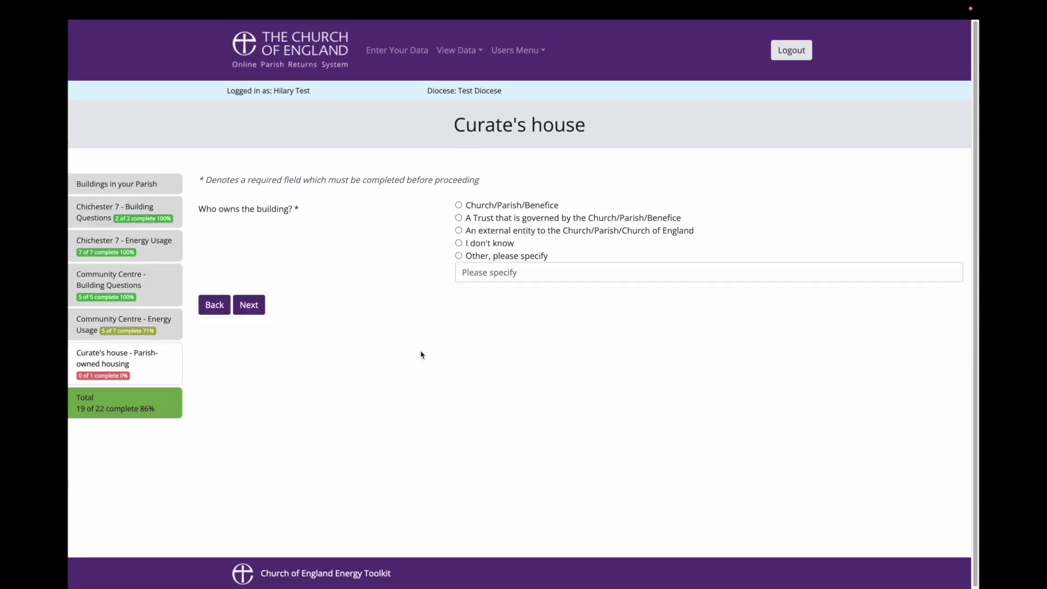
Record the Curate's house as owned by the Church/Parish/Benefice and occupied by clergy or staff
click(500, 209)
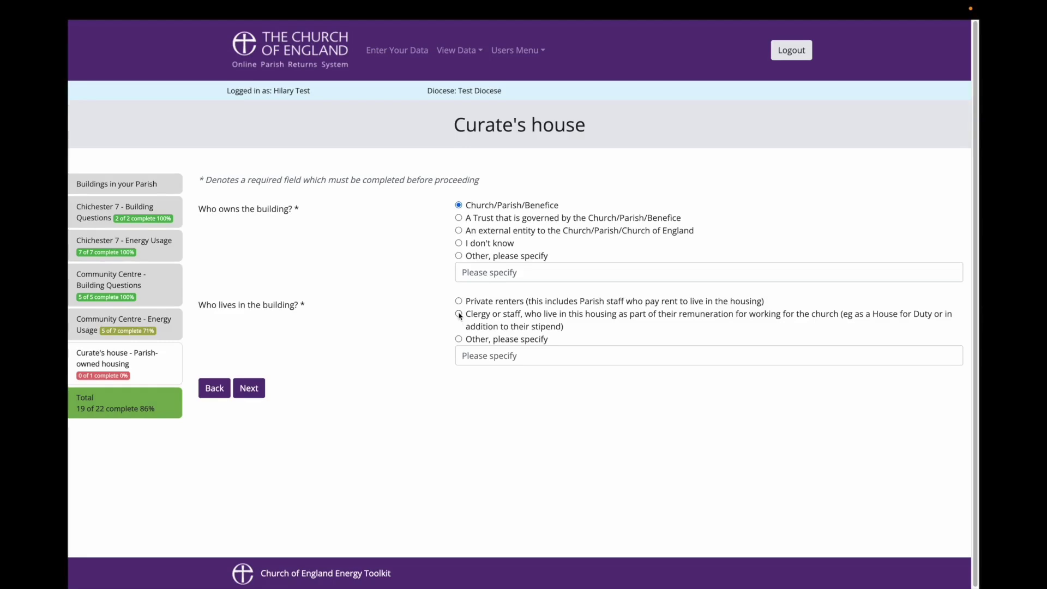
click(459, 315)
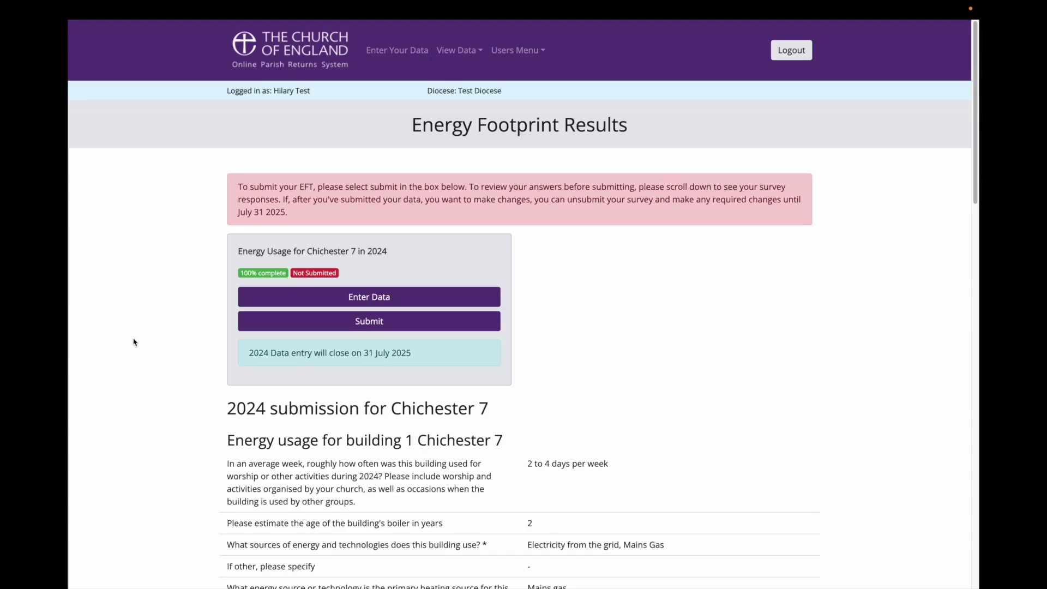
Submit the 2024 Chichester 7 energy return and confirm the submission
click(370, 321)
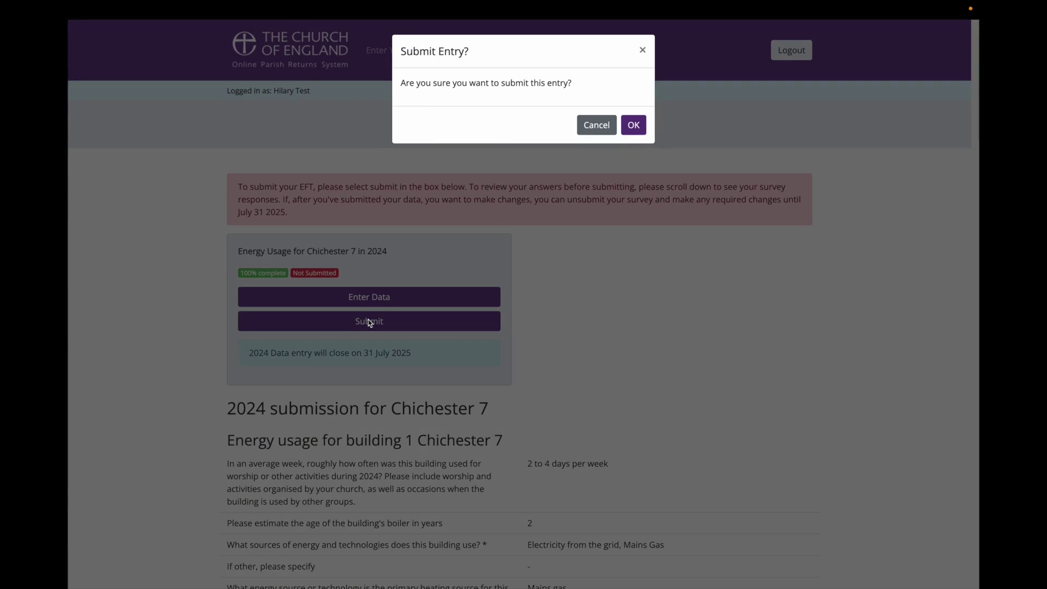
click(633, 126)
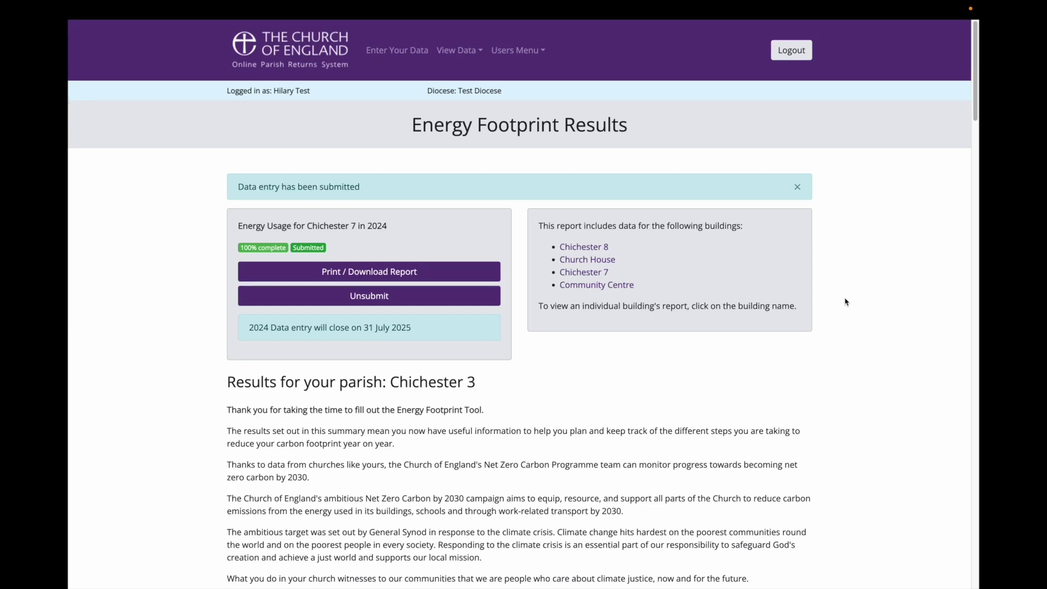
Scroll to the Total Parish Carbon Footprint table showing 43.3 tonnes gross and 3.9 tonnes net CO2
scroll(846, 302, down, 3)
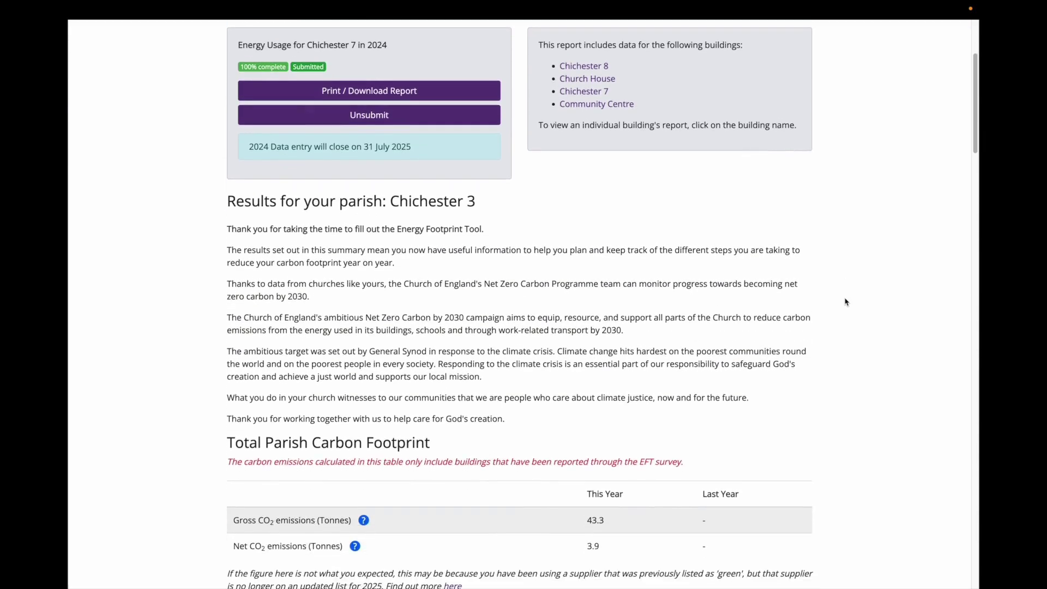
scroll(845, 302, down, 4)
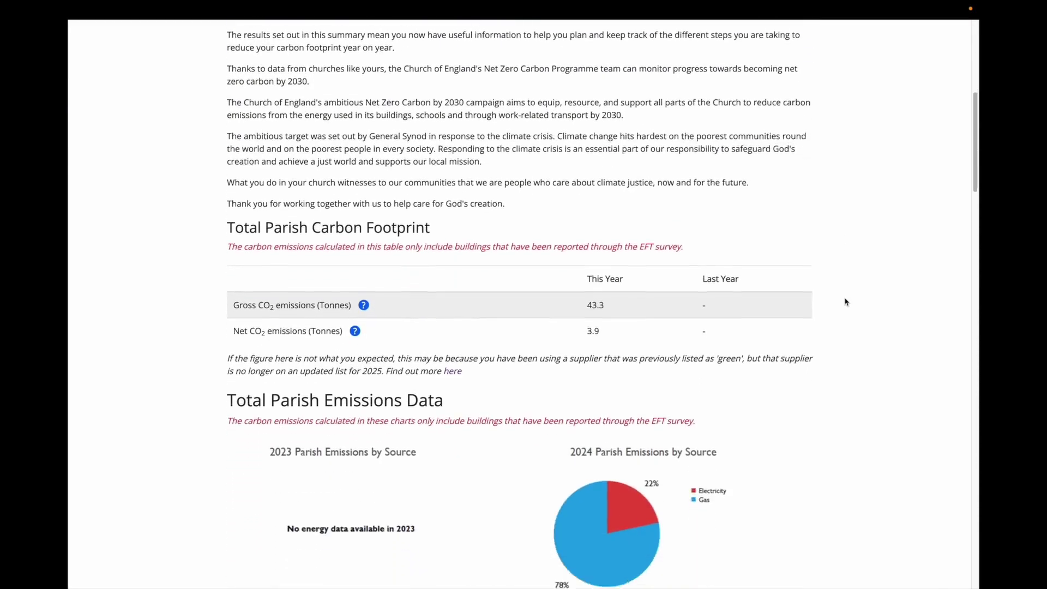
scroll(846, 301, down, 2)
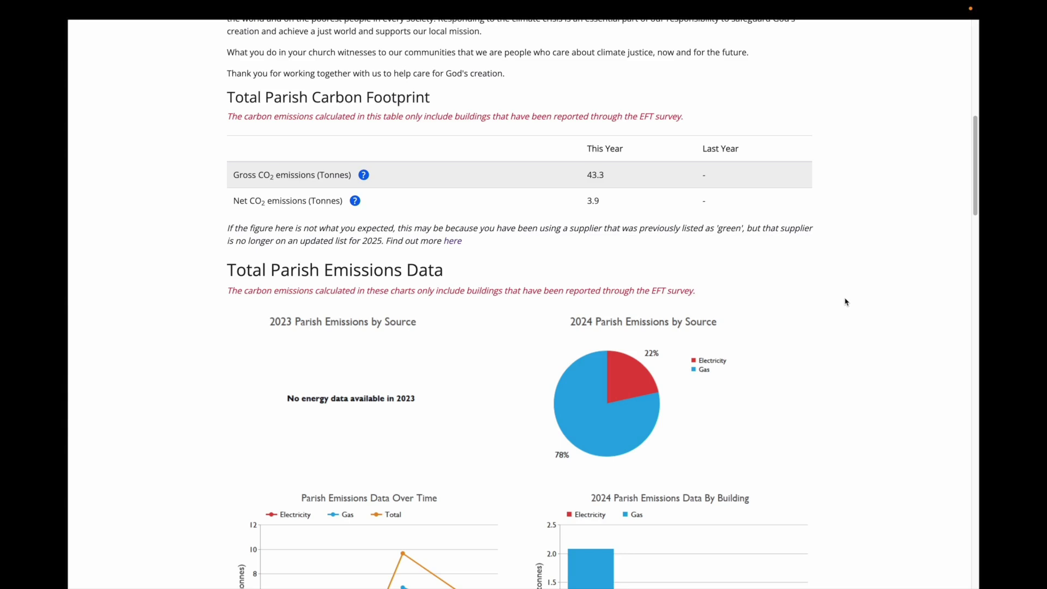
scroll(846, 302, down, 2)
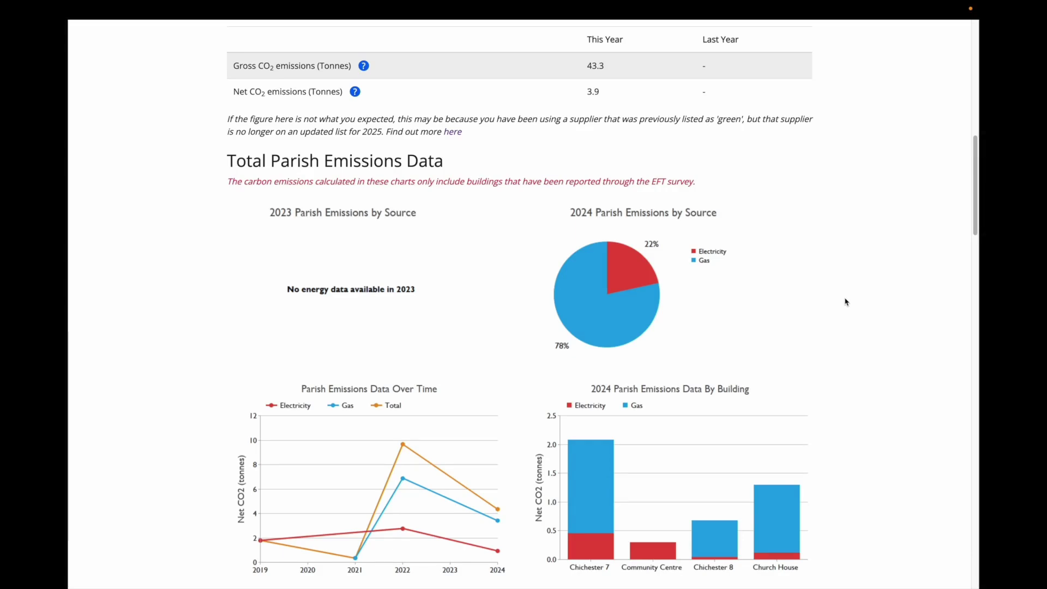
Scroll further to the emissions charts and the Interpreting your carbon footprint section
scroll(846, 302, down, 3)
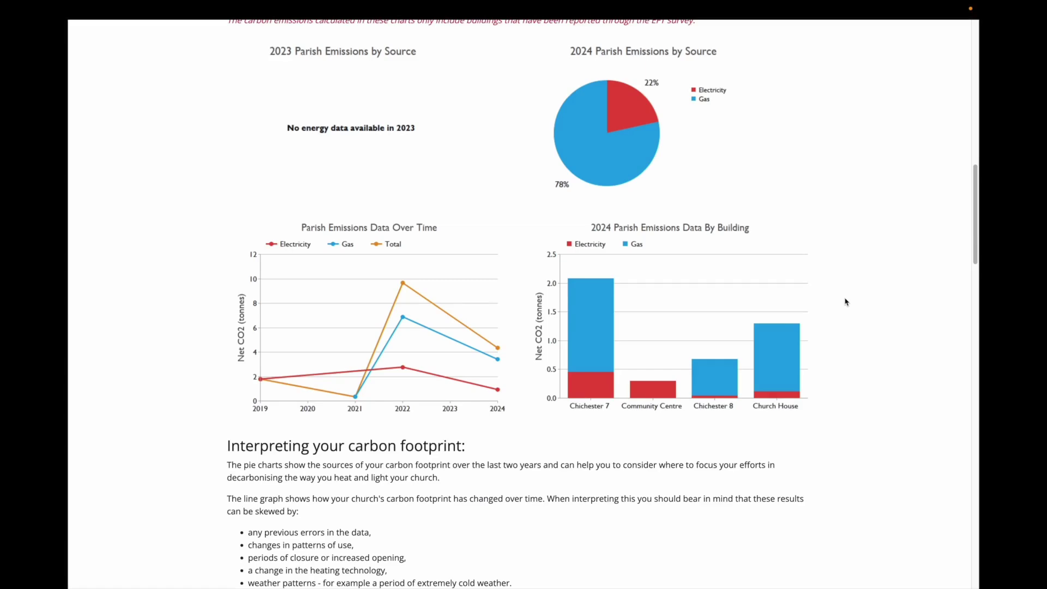
Scroll back up to the submitted notice at the top of the results
scroll(846, 302, up, 9)
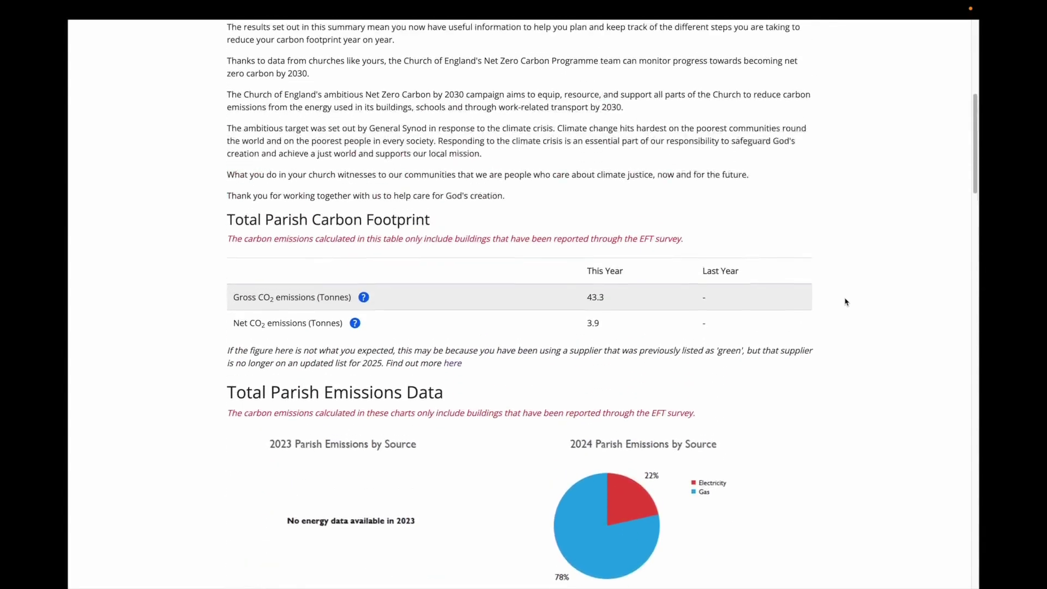
scroll(846, 302, up, 2)
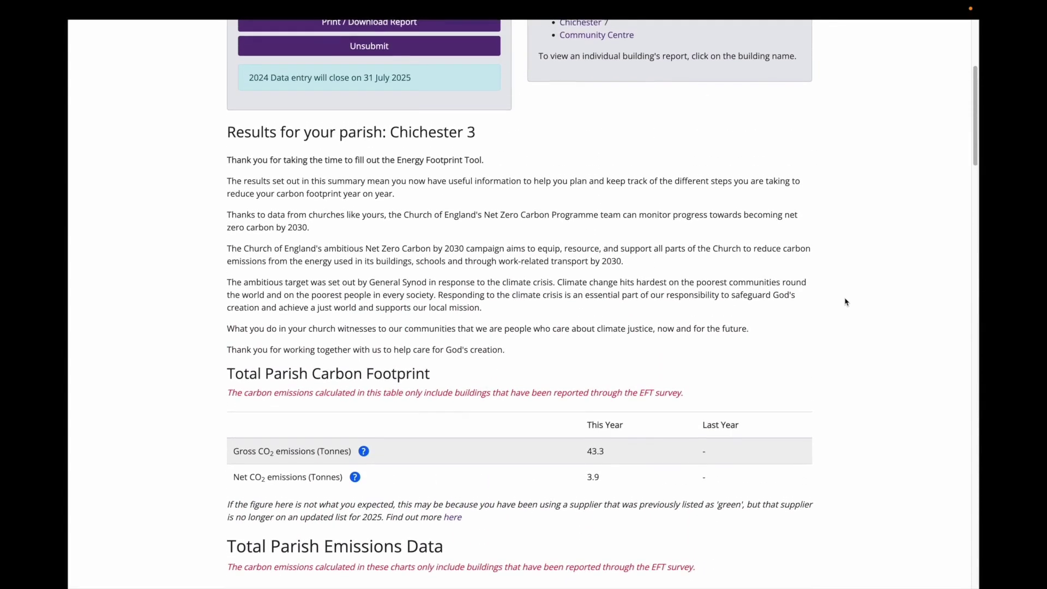
scroll(845, 302, up, 2)
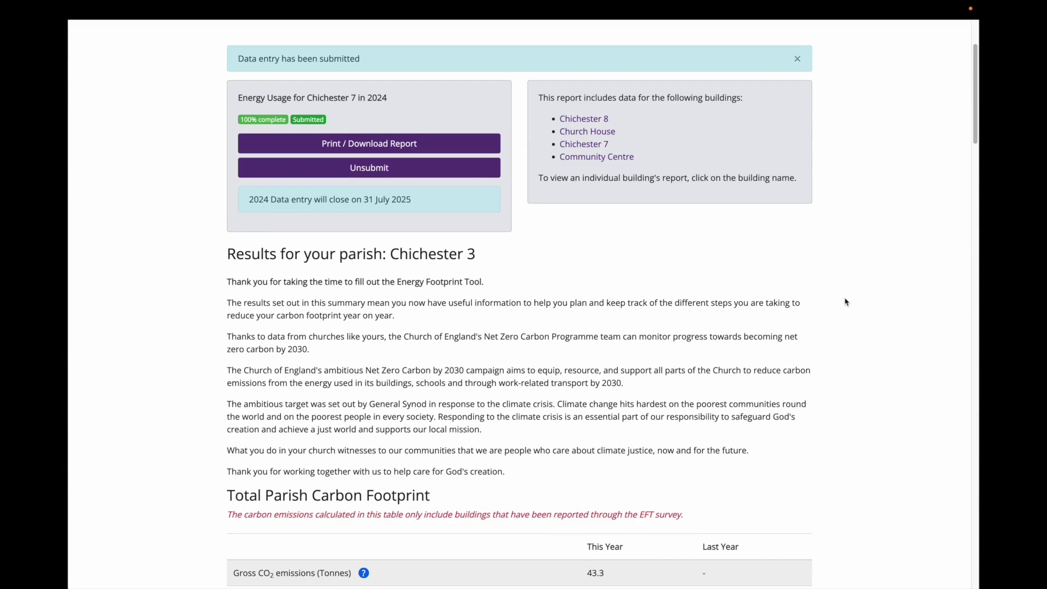
Scroll down past the charts to What should you do now? and Sources of more information
scroll(846, 303, down, 5)
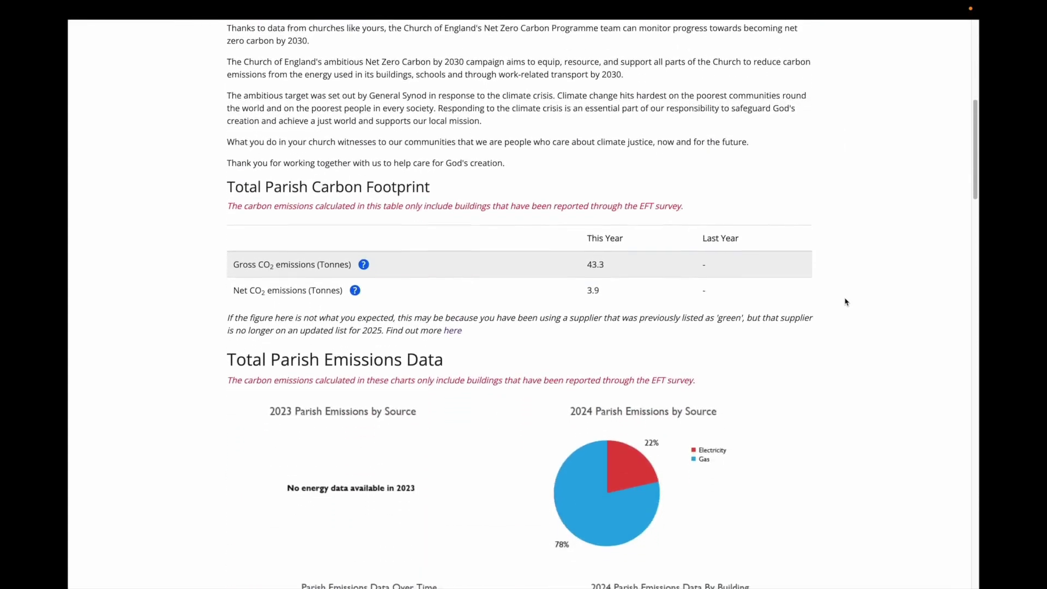
scroll(846, 303, down, 2)
scroll(846, 302, down, 1)
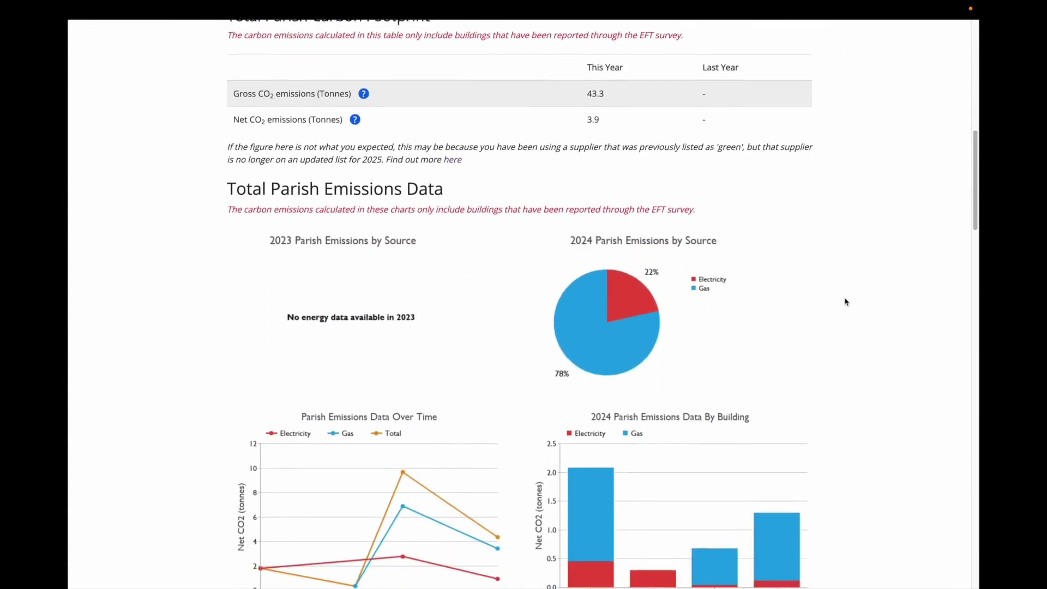
scroll(846, 302, down, 2)
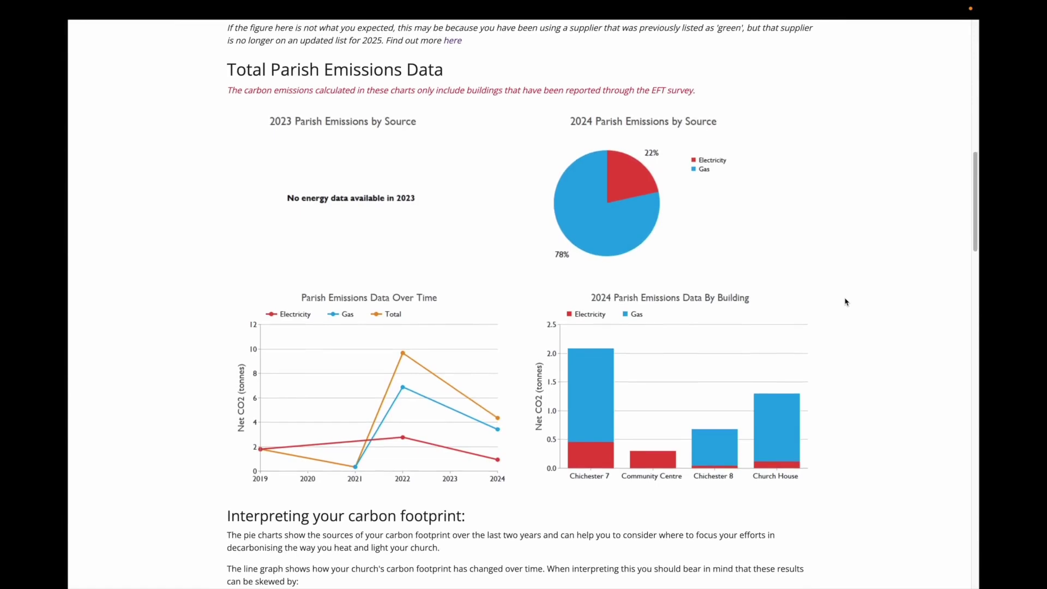
scroll(846, 303, down, 5)
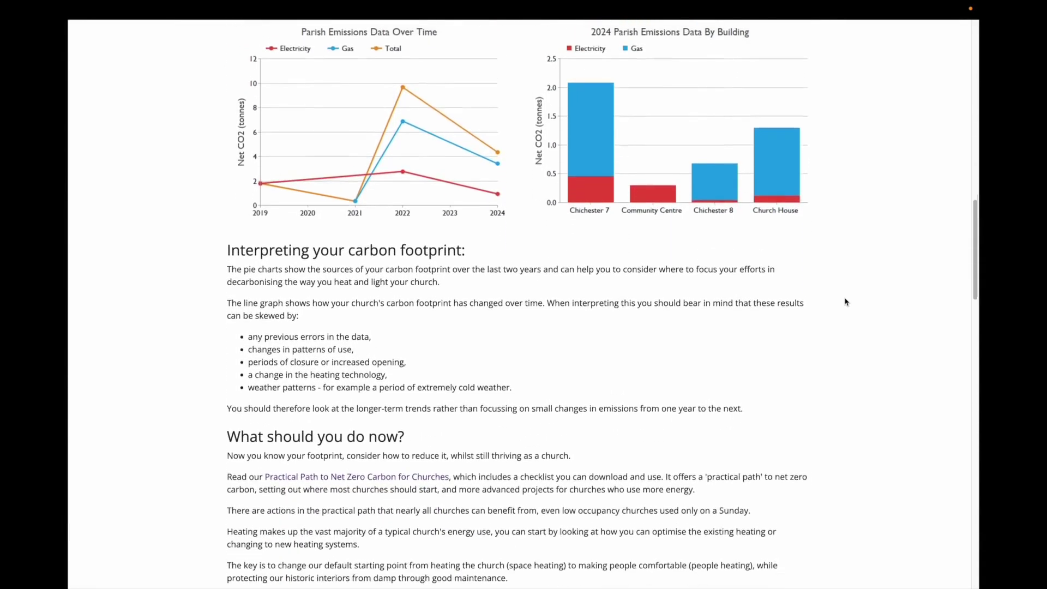
scroll(846, 302, down, 2)
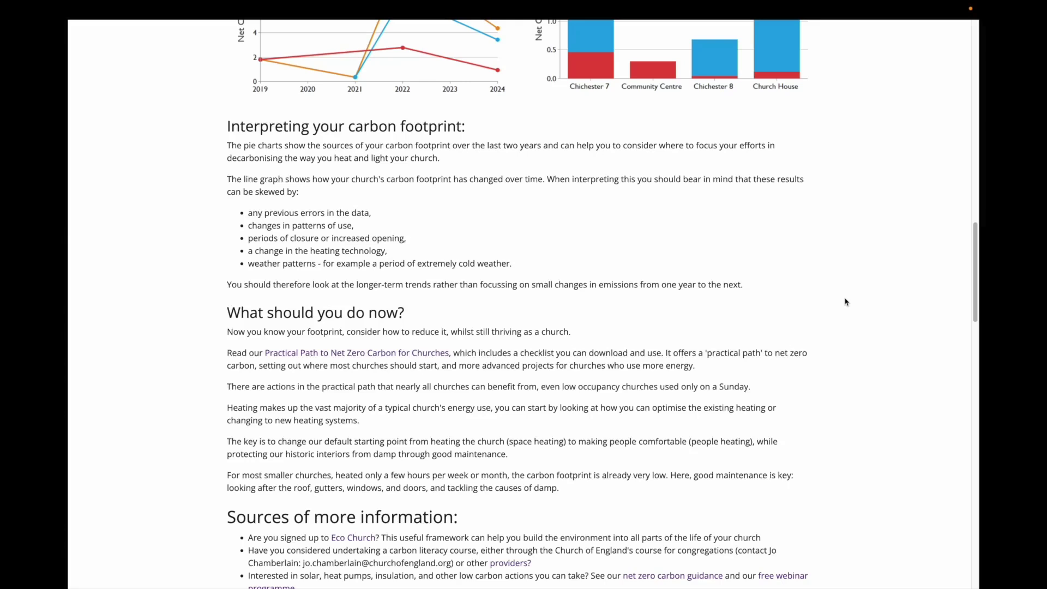
Scroll through Chichester 7's 2024 electricity and gas answer tables, then back up to the header
scroll(818, 300, down, 2)
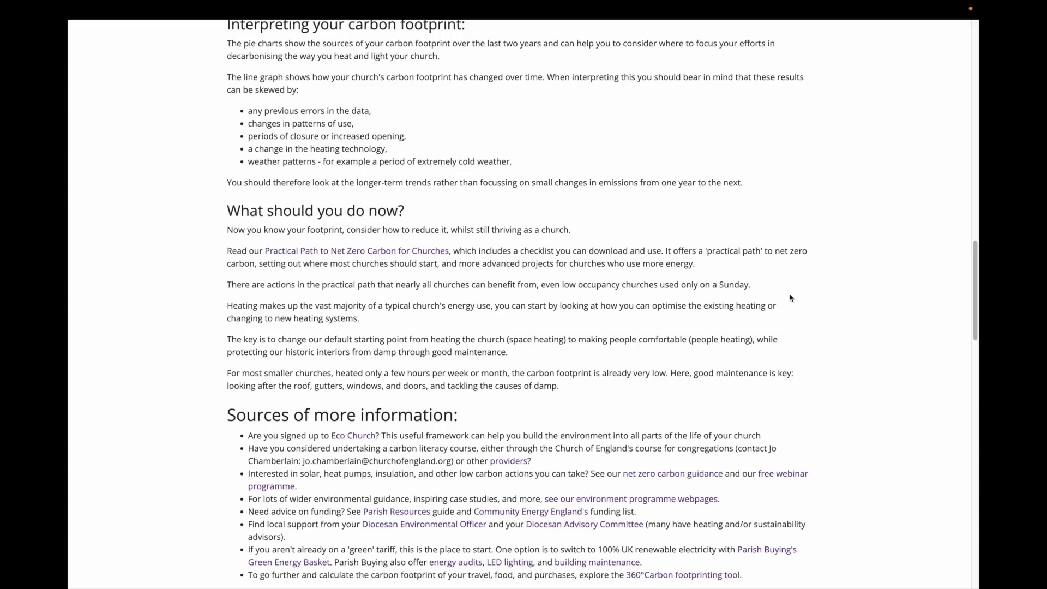
scroll(792, 298, down, 1)
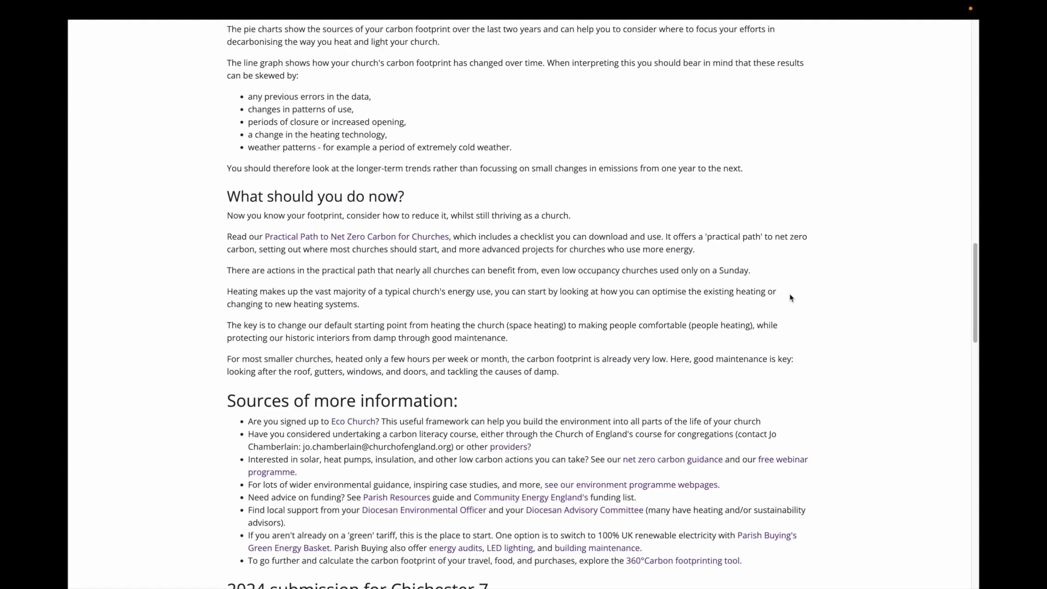
scroll(792, 298, down, 4)
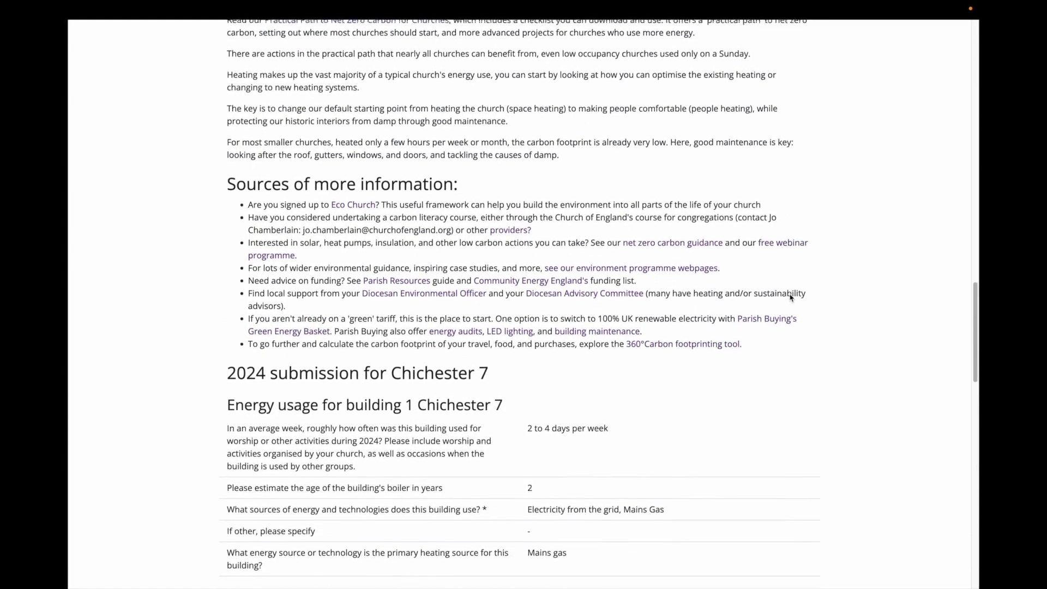
scroll(791, 298, down, 3)
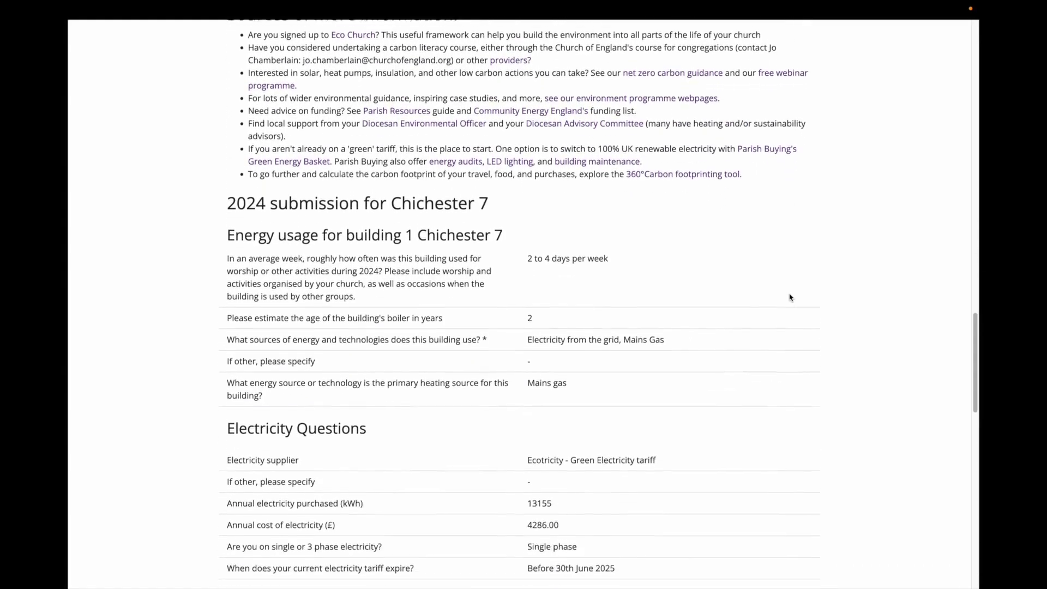
scroll(791, 298, down, 2)
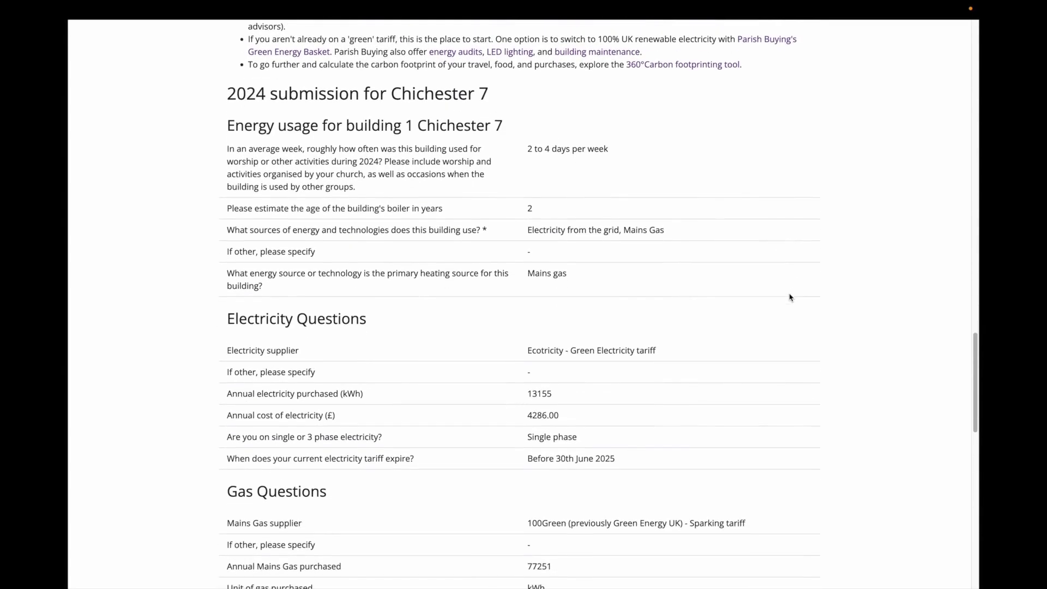
scroll(791, 298, up, 15)
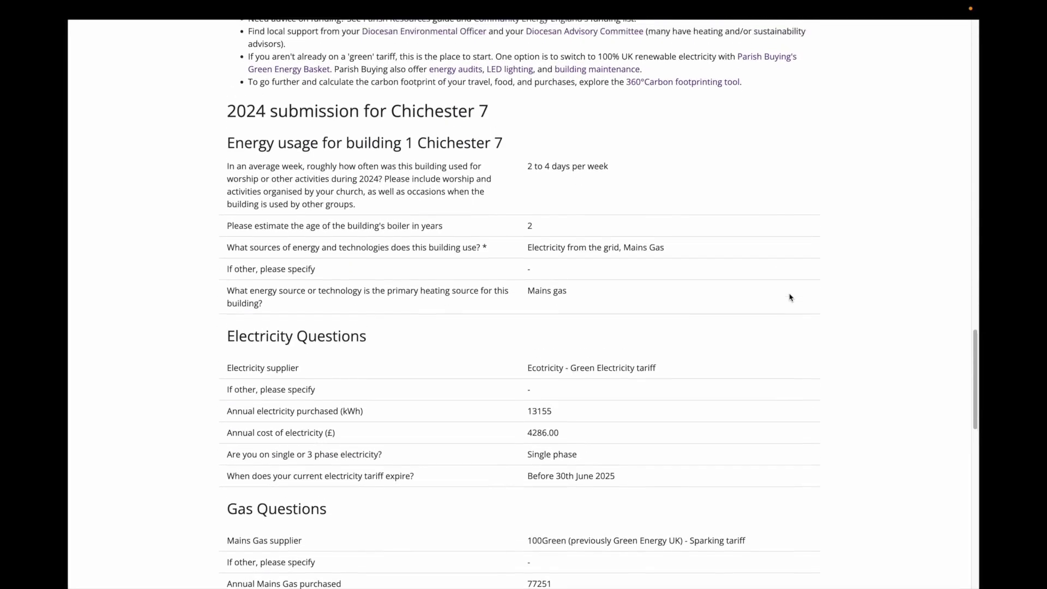
scroll(792, 298, up, 10)
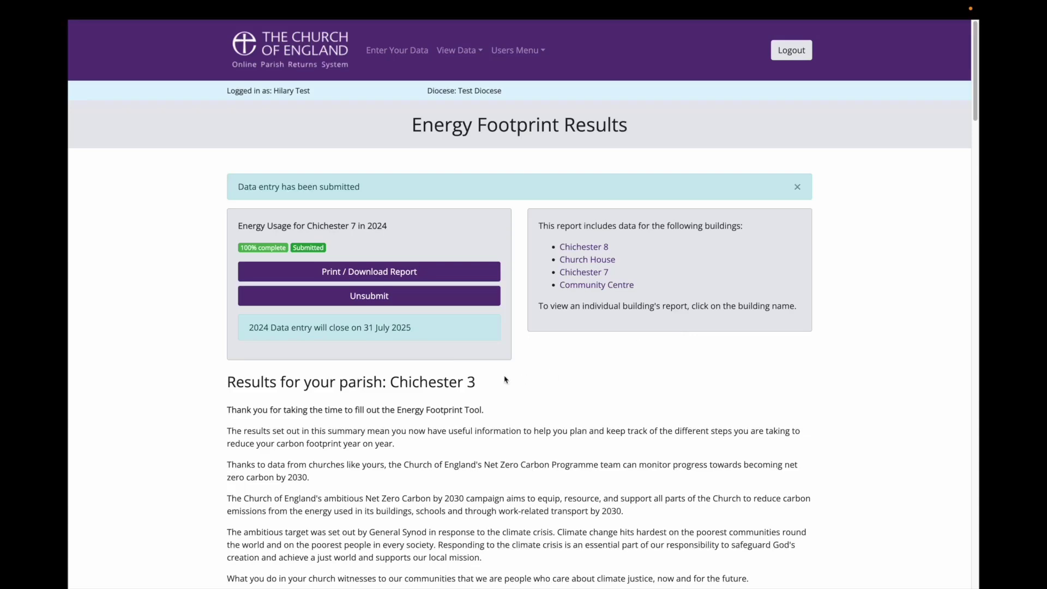
click(404, 272)
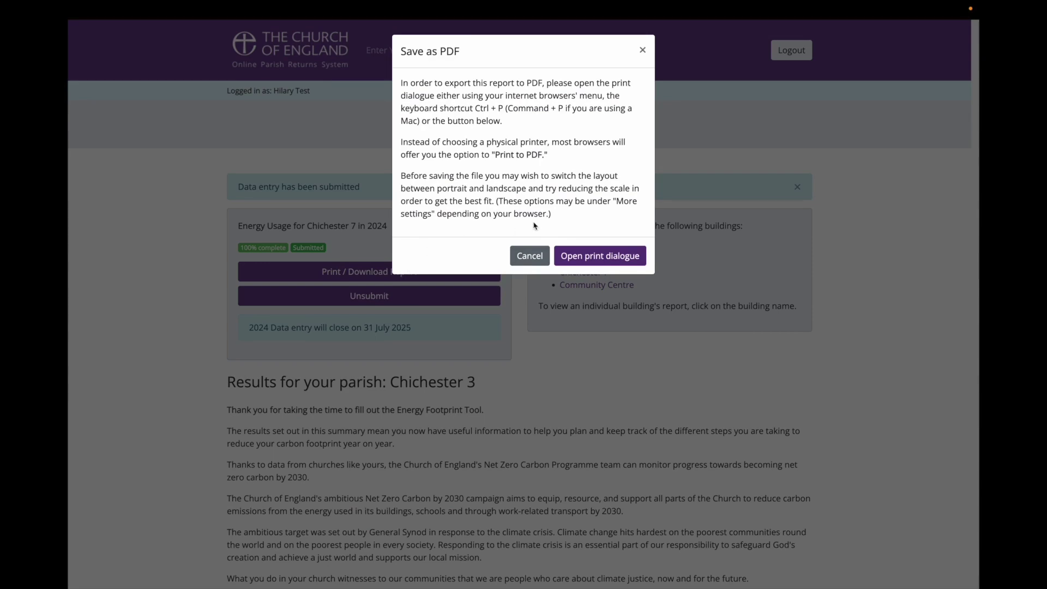
click(524, 263)
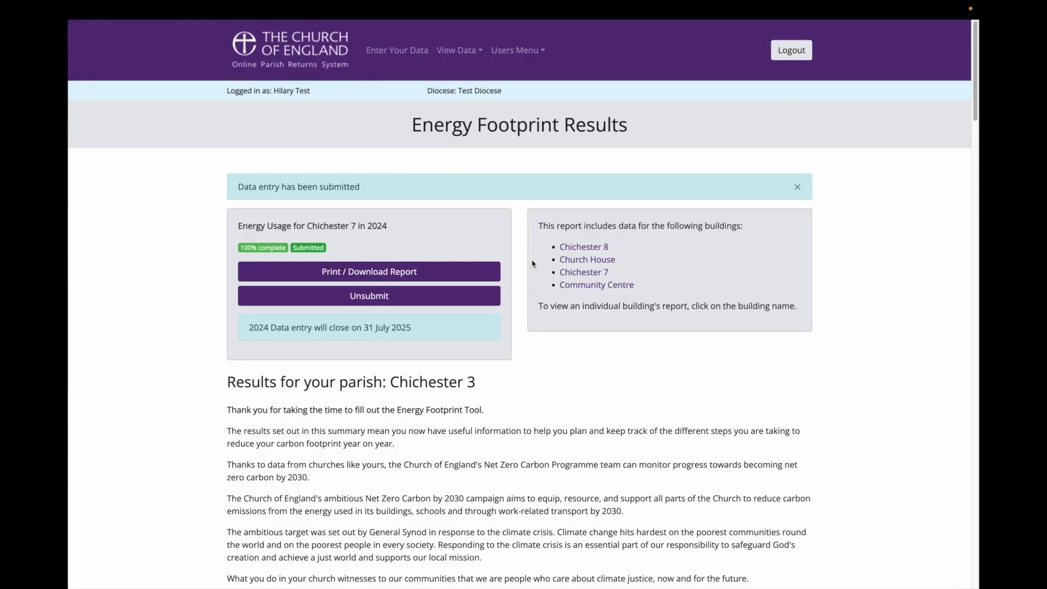